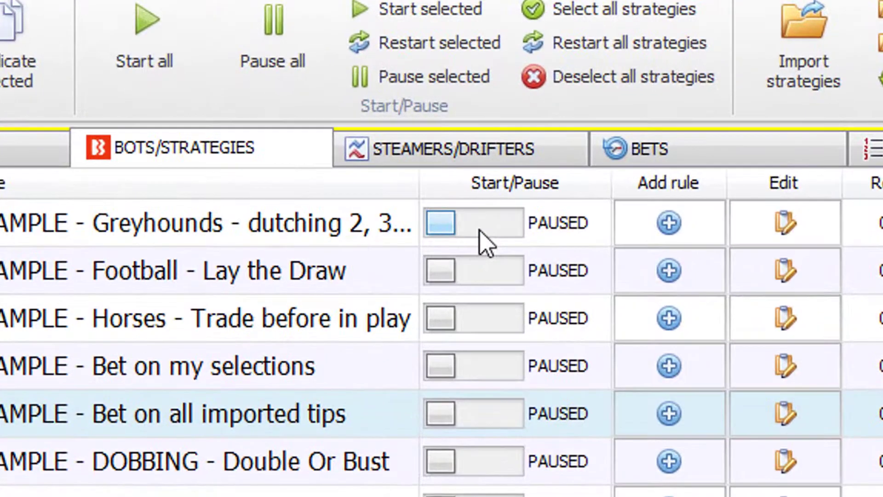
Start the example greyhounds dutching strategy and pause it again, repeating the toggle twice.
left_click(482, 243)
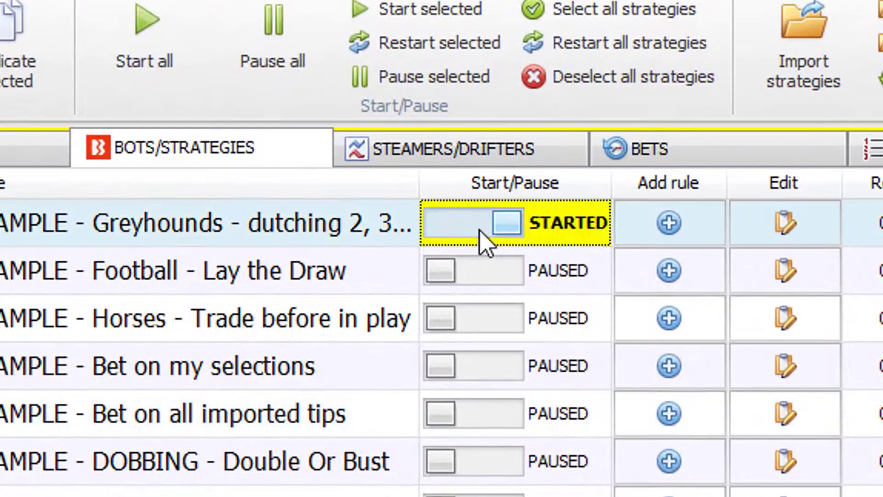
left_click(484, 243)
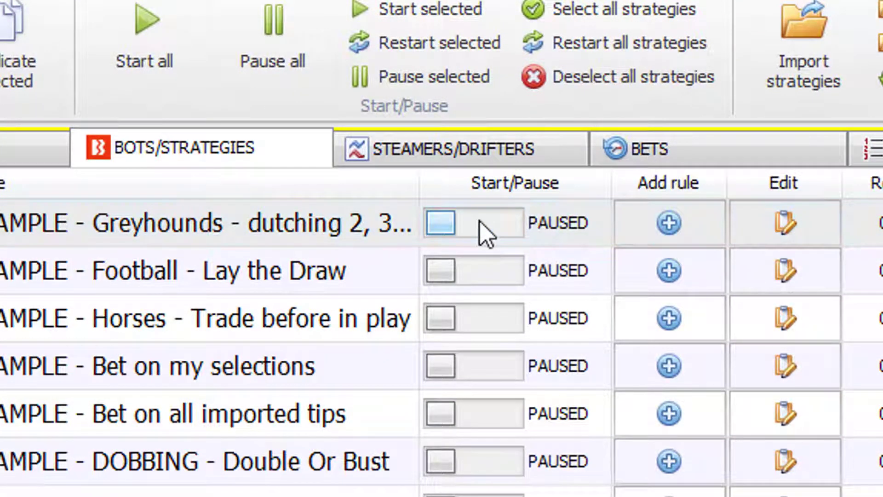
left_click(481, 232)
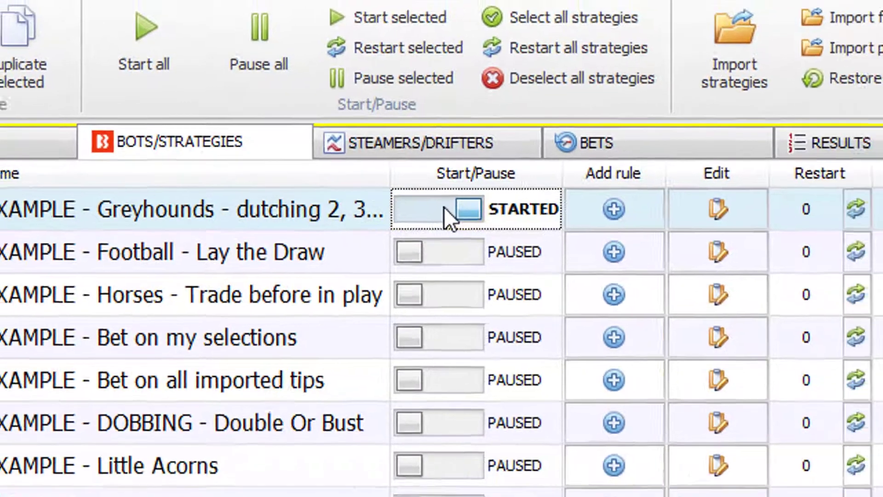
left_click(482, 228)
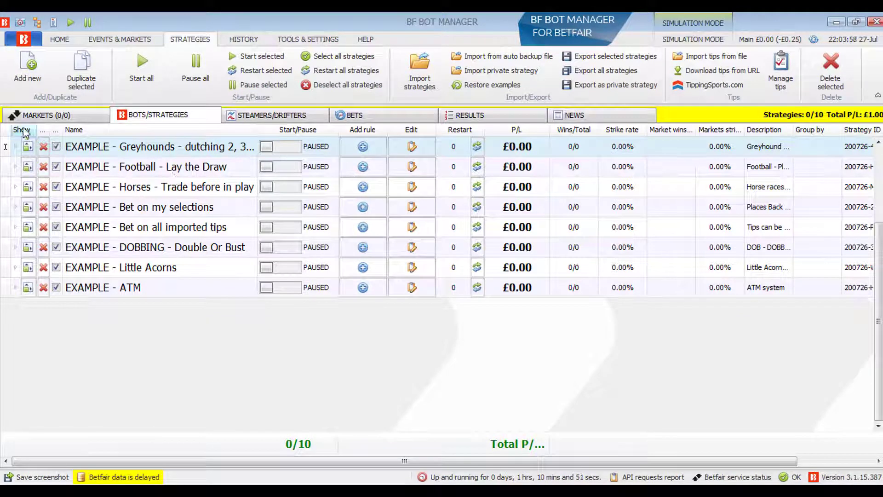
Create a strategy named "UK Horseracing First Favourite" with the description "Bets on the first favourite of UK horseraces between odds of 1-3.".
left_click(41, 80)
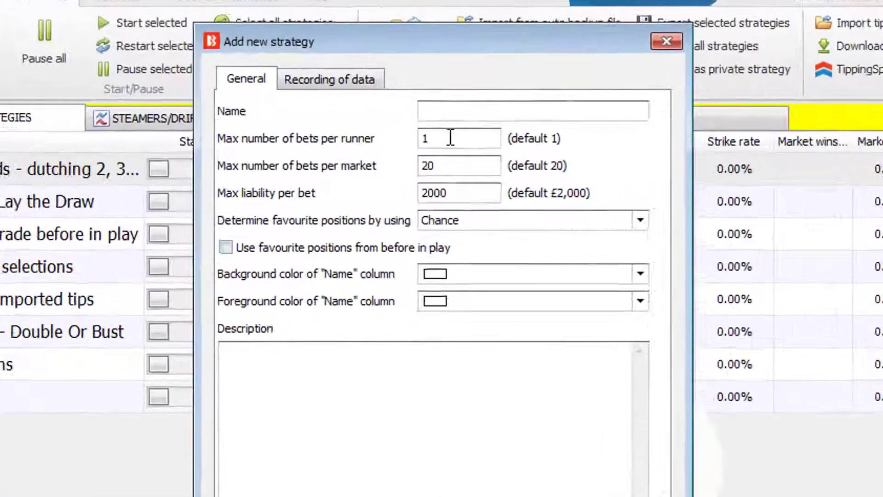
left_click(451, 109)
type("UK Horseracing First Favourite")
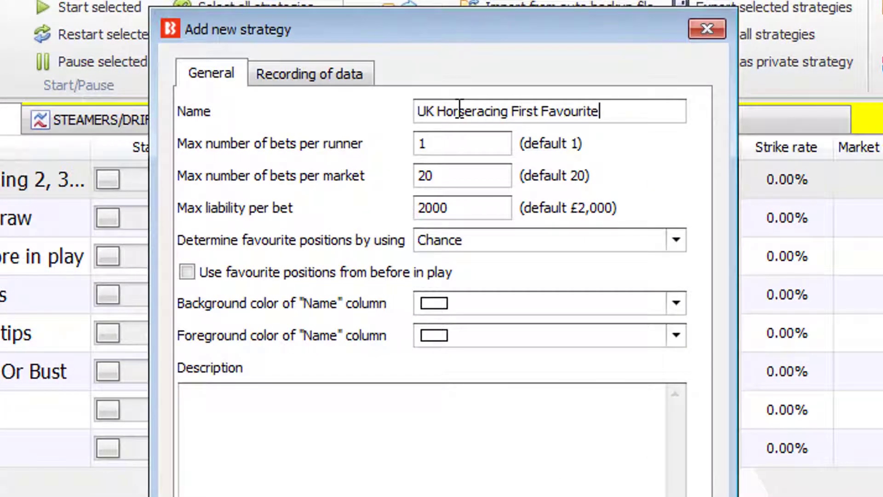
left_click(338, 408)
type("Bets on the first favourite of UK horseraces between odds of 1-3.")
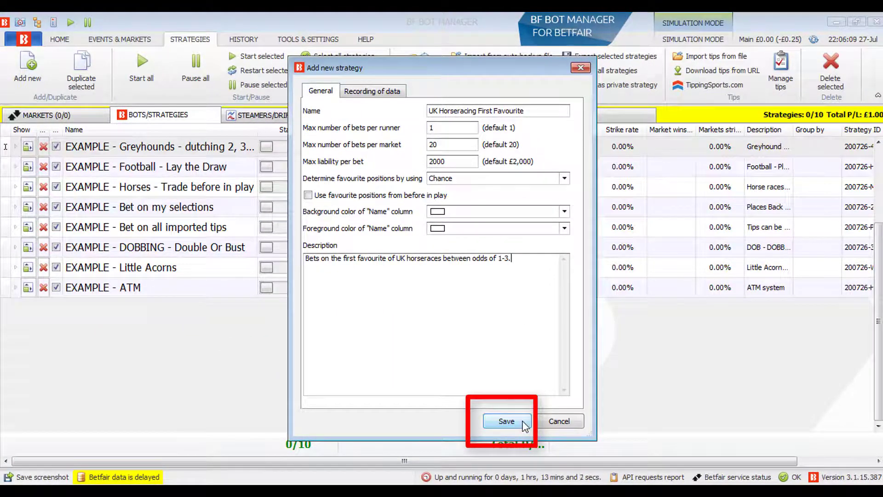
left_click(525, 424)
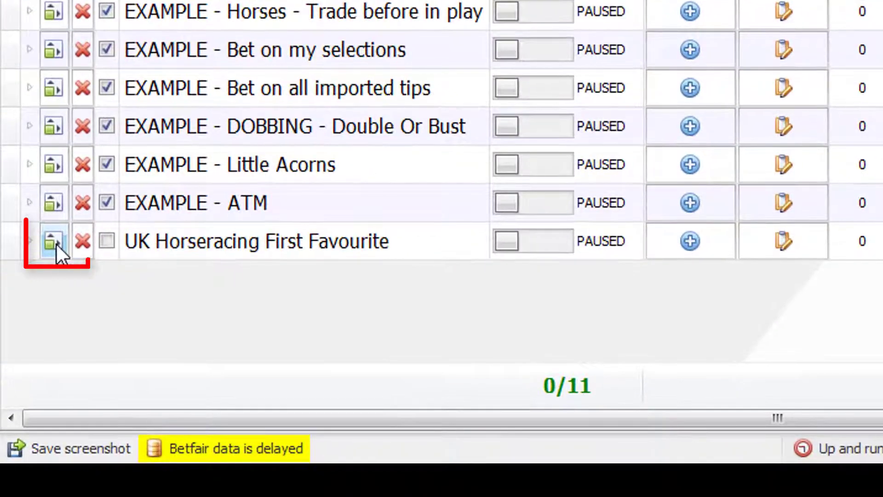
Expand the UK Horseracing First Favourite strategy, show its market conditions and open the overround/book percentage rule's settings.
left_click(54, 253)
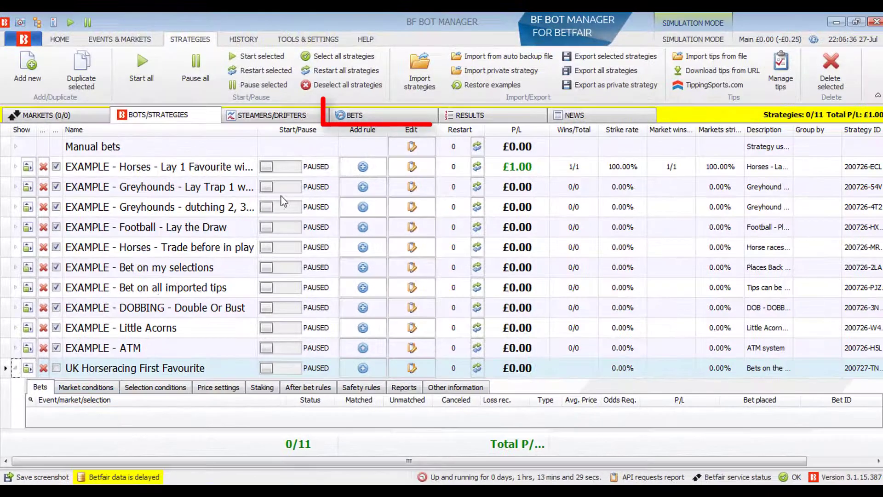
left_click(375, 113)
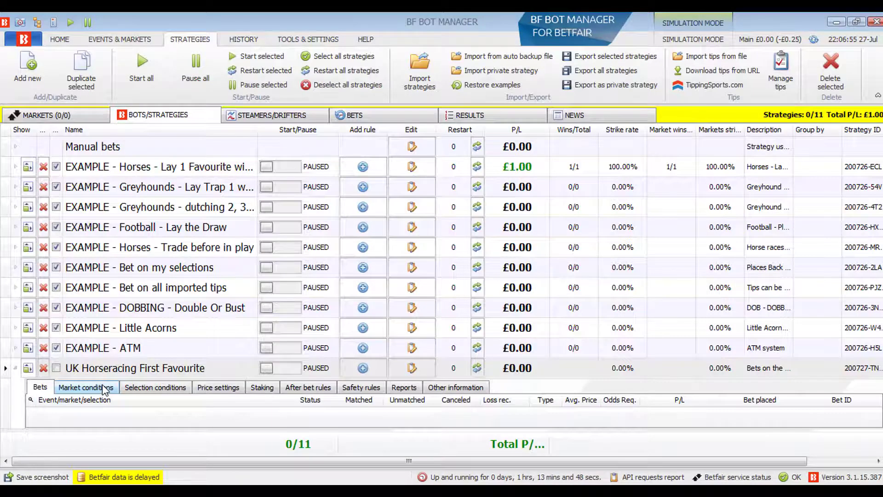
left_click(103, 384)
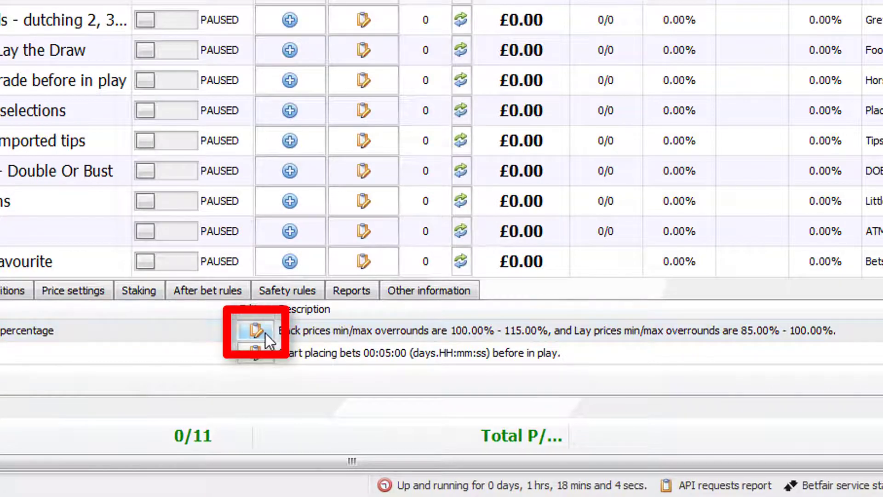
left_click(266, 333)
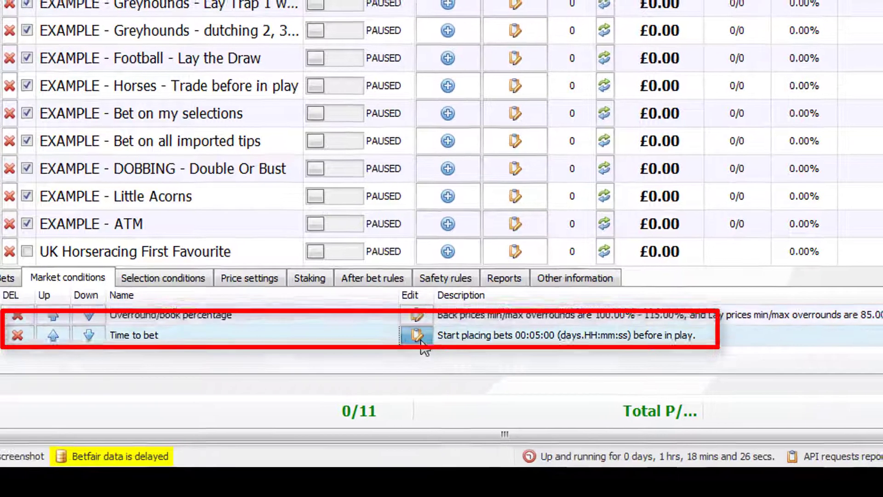
Set the Time to bet rule to start betting 30s before in play and save it.
left_click(426, 330)
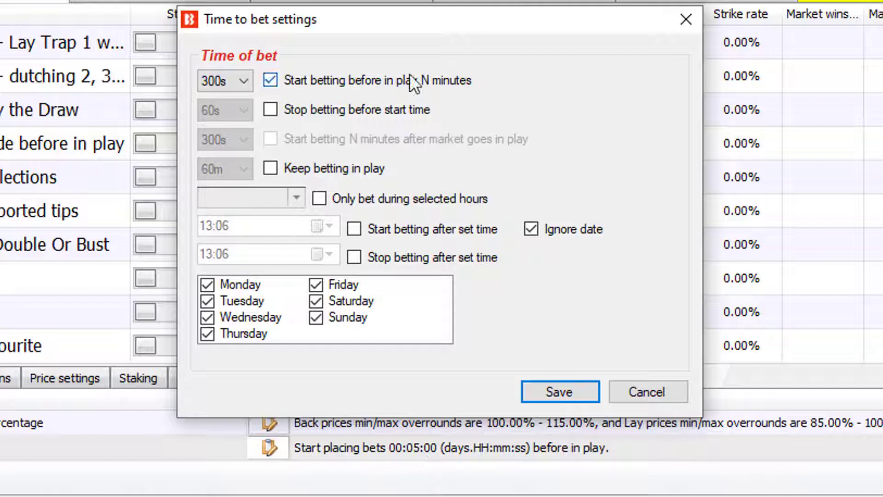
left_click(243, 86)
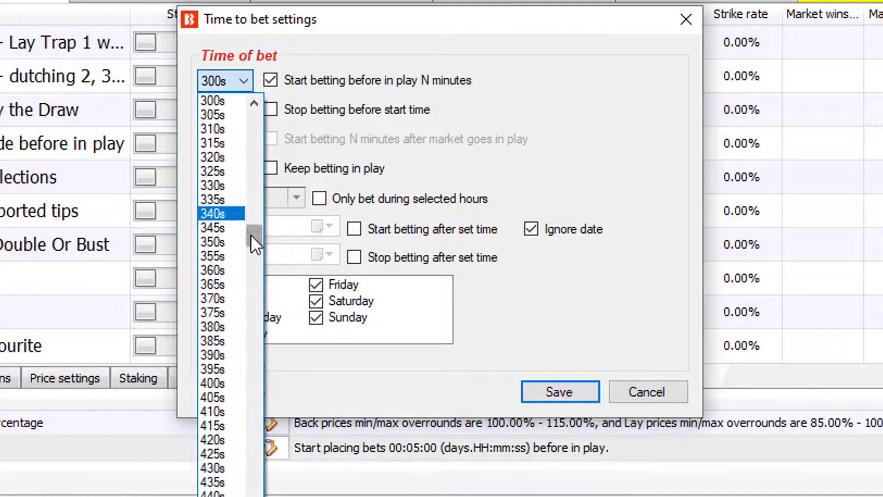
left_click_drag(251, 235, 275, 142)
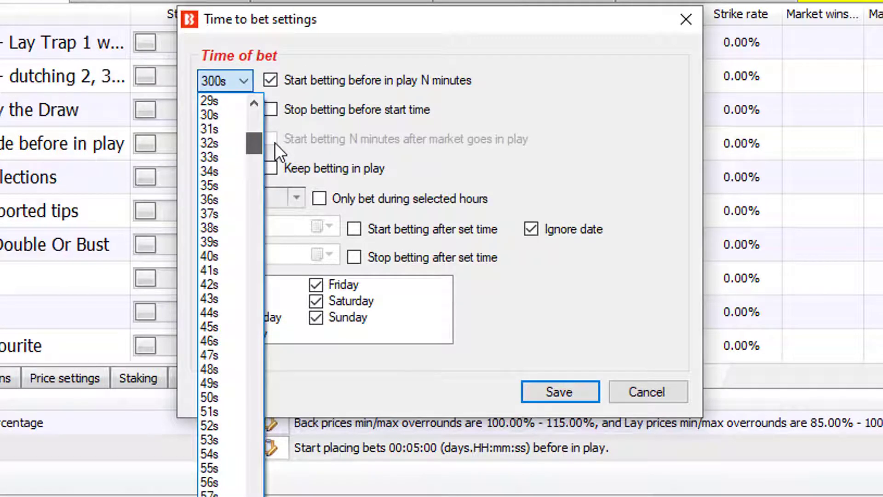
left_click(234, 118)
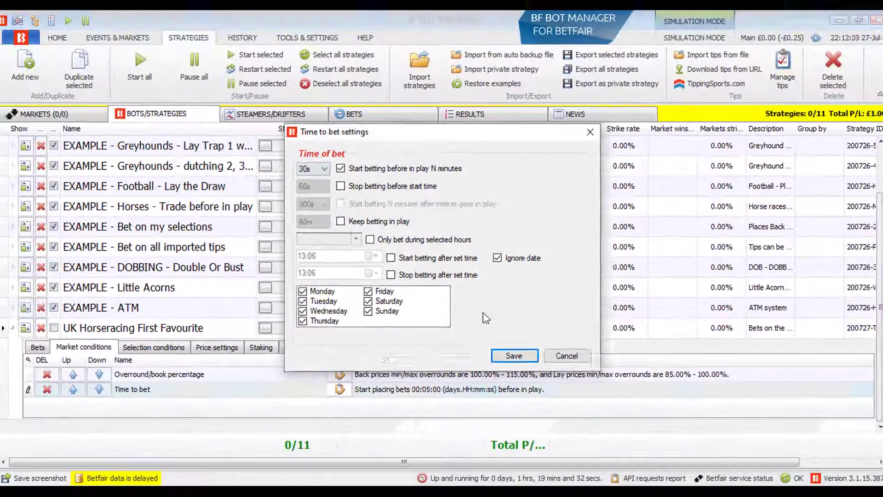
left_click(543, 378)
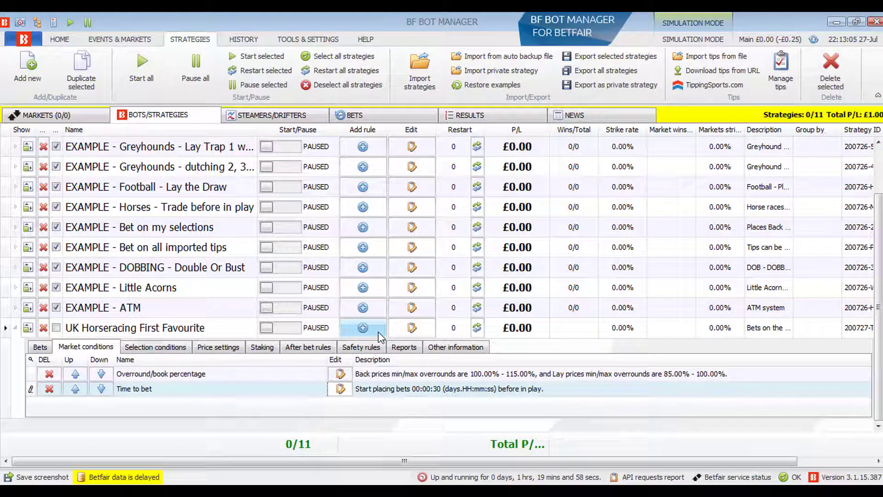
Add an events filter rule to the UK Horseracing First Favourite strategy that allows only Horse Racing.
left_click(378, 332)
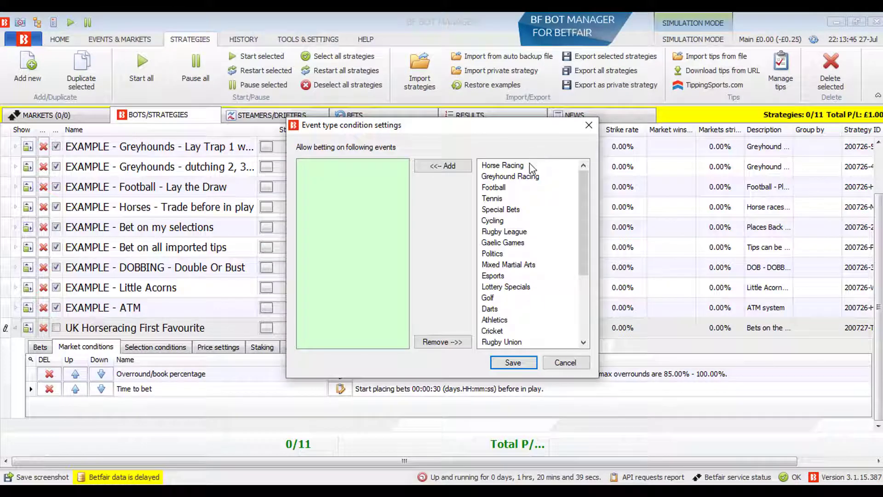
left_click(529, 164)
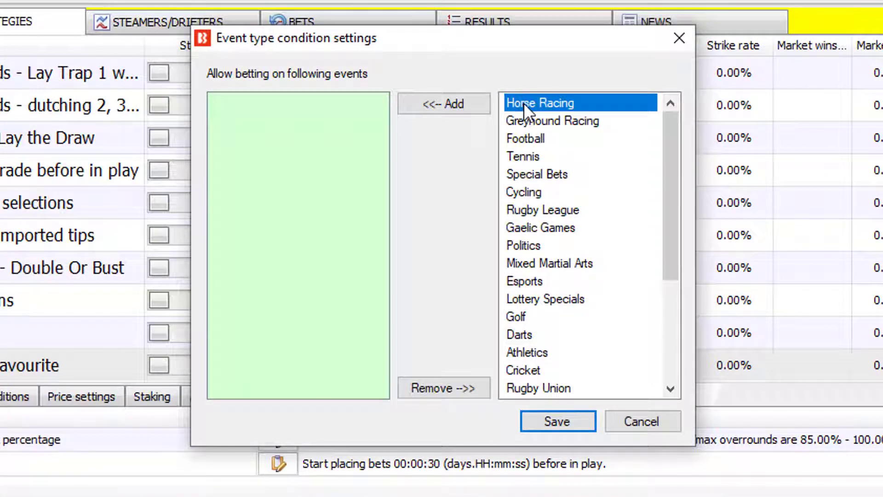
left_click(473, 109)
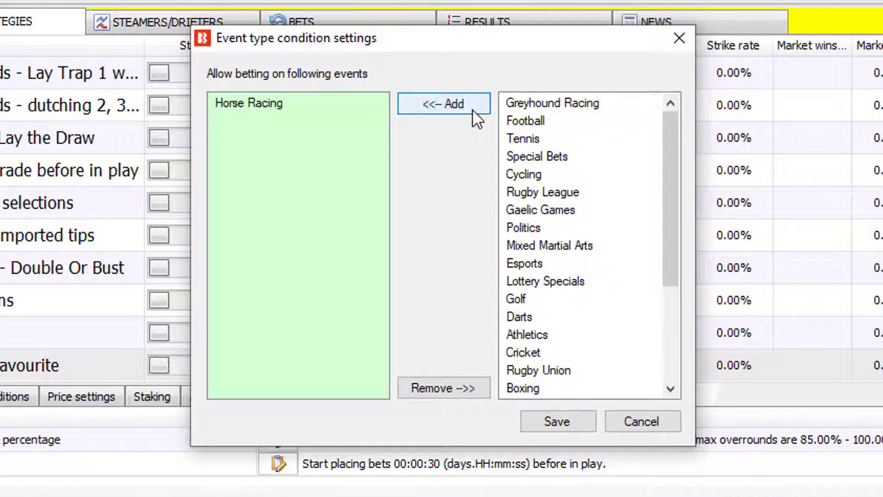
left_click(559, 420)
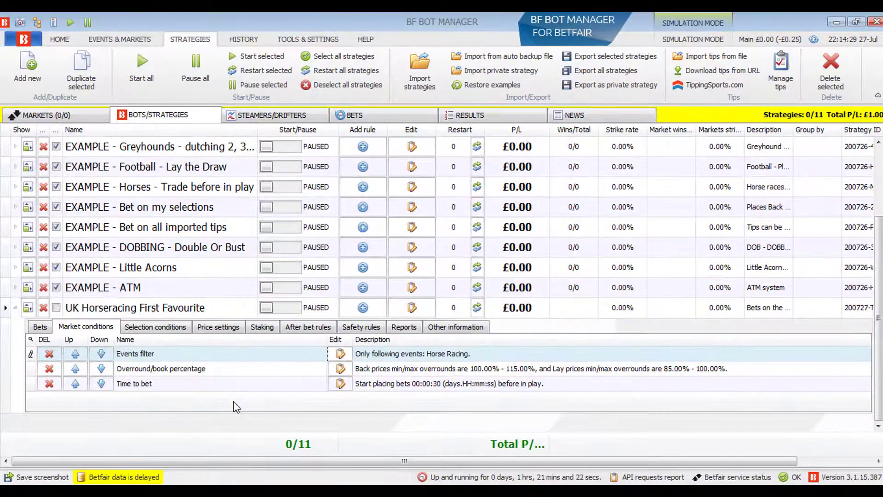
Add a markets filter rule to the UK Horseracing First Favourite strategy that allows only the WIN market type.
left_click(377, 307)
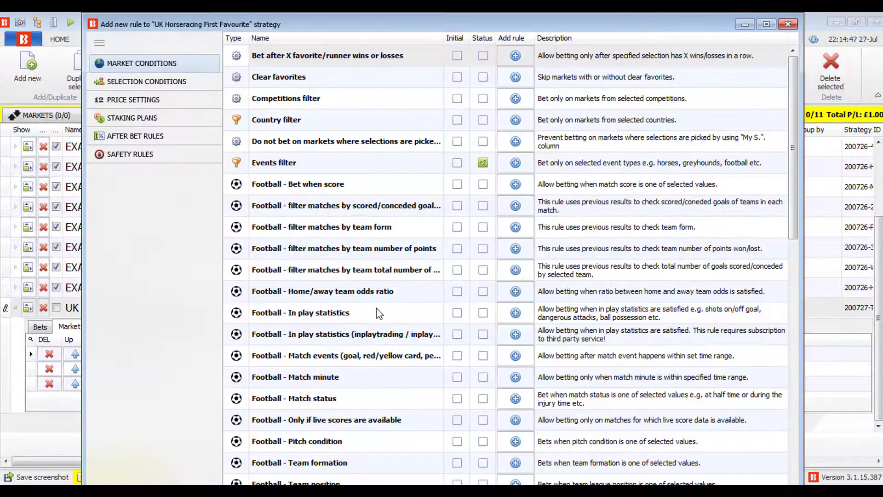
scroll(377, 308, "down", 2)
scroll(377, 309, "down", 4)
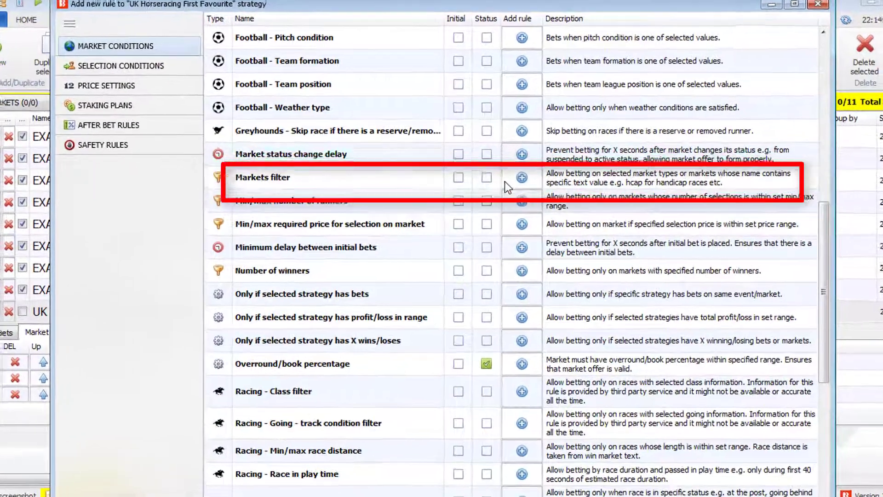
left_click(515, 184)
left_click(511, 58)
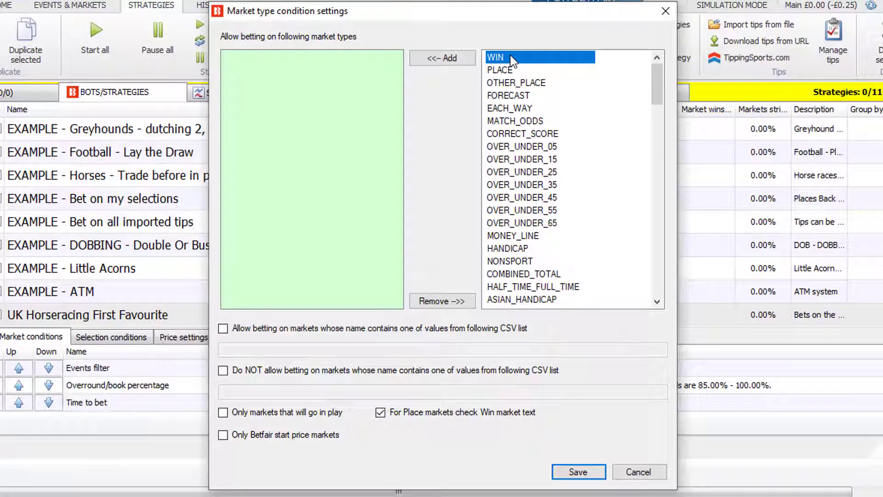
left_click(438, 57)
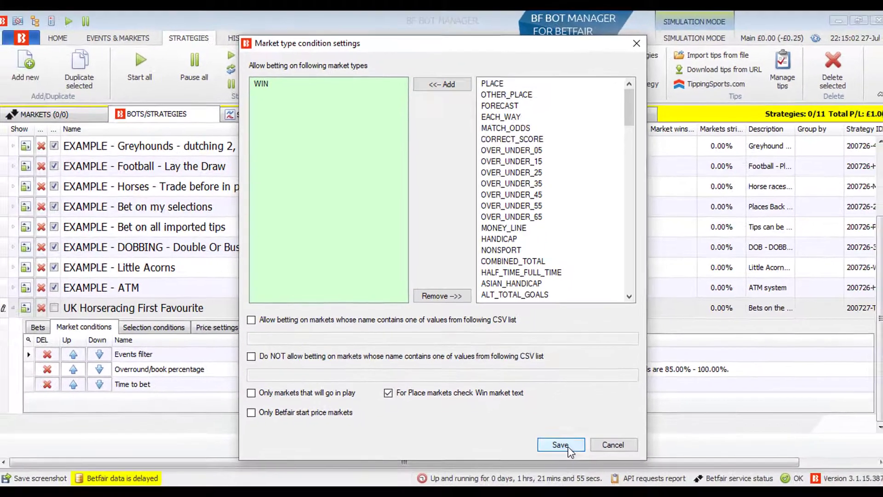
left_click(579, 465)
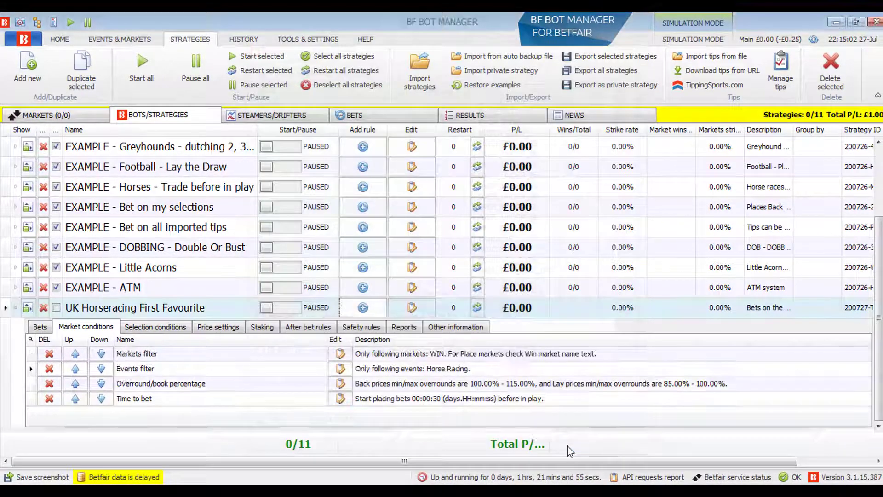
Add a country filter rule allowing only United Kingdom, and show the strategy's selection conditions.
left_click(375, 311)
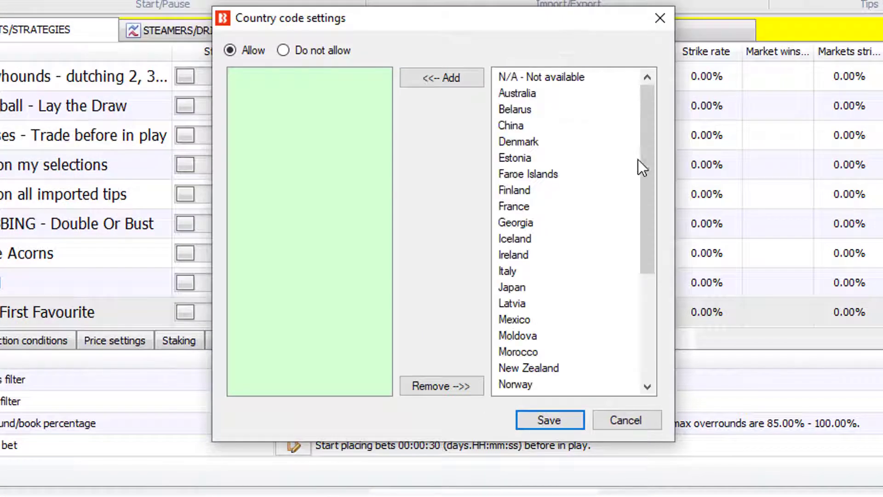
left_click_drag(647, 168, 645, 305)
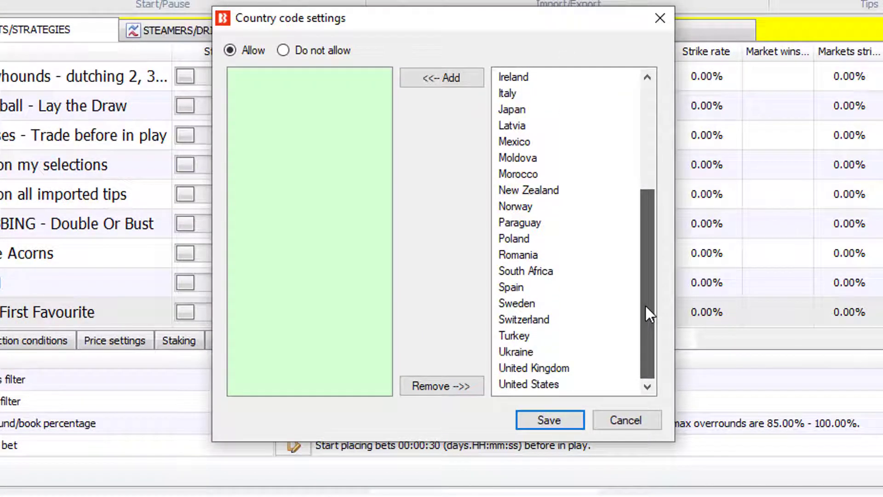
left_click(559, 367)
left_click(465, 79)
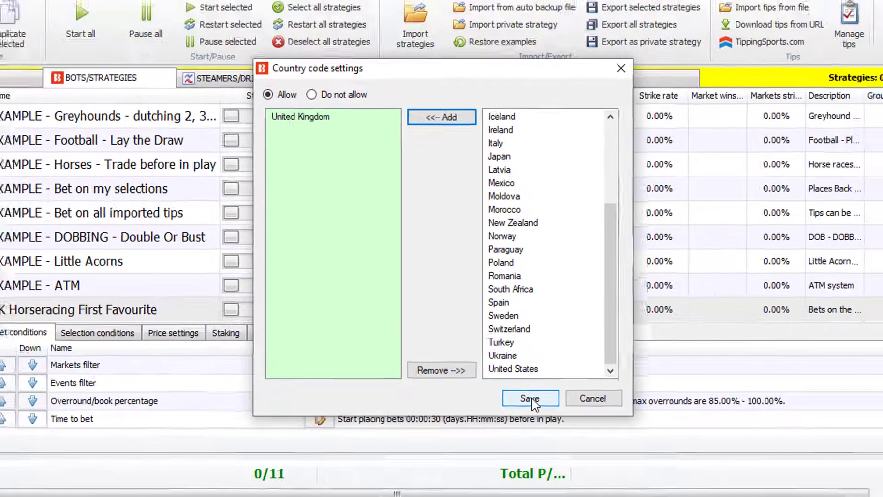
left_click(549, 420)
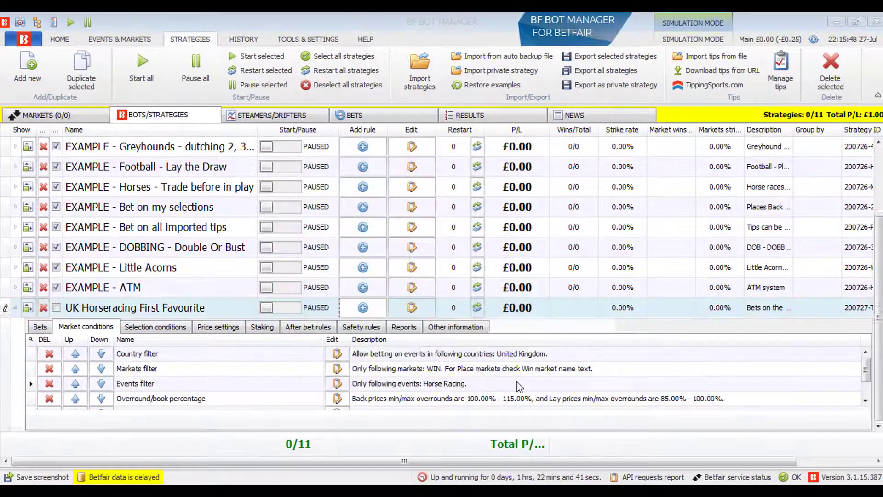
left_click(184, 328)
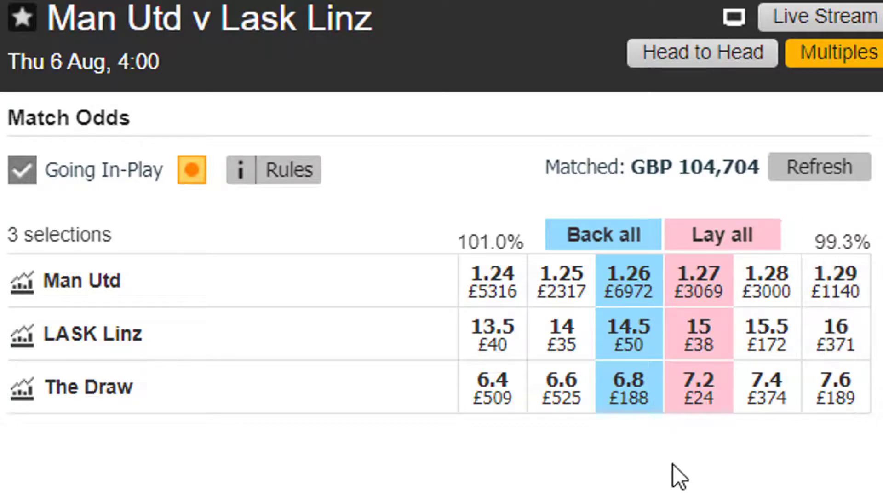
In Calculator, divide Man Utd's best lay price of 1.27 by its best back price of 1.26.
mouse_move(493, 231)
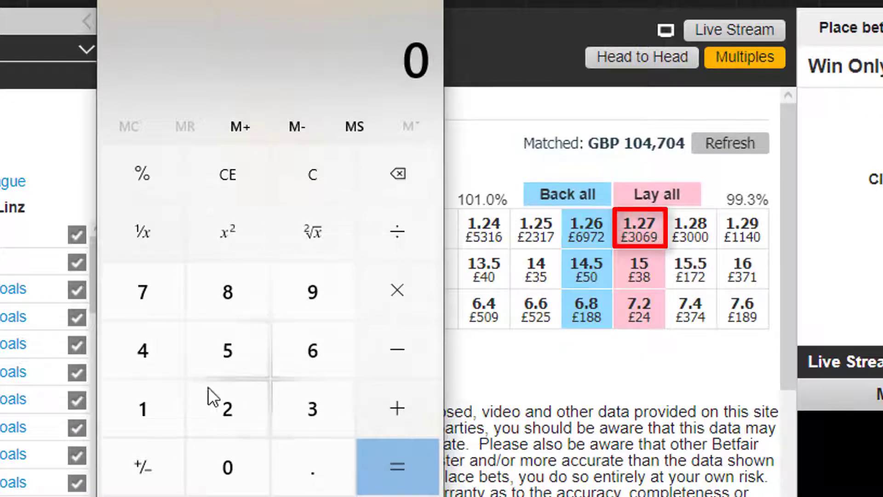
left_click(166, 418)
left_click(278, 461)
left_click(244, 435)
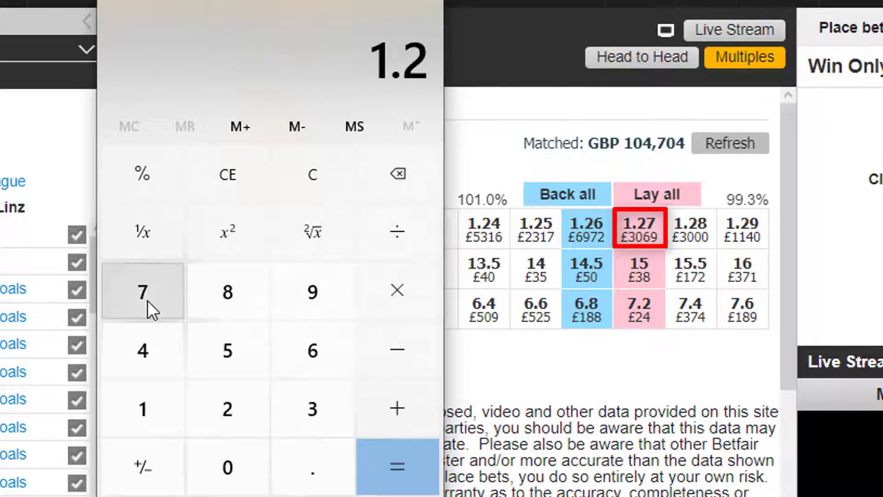
left_click(150, 306)
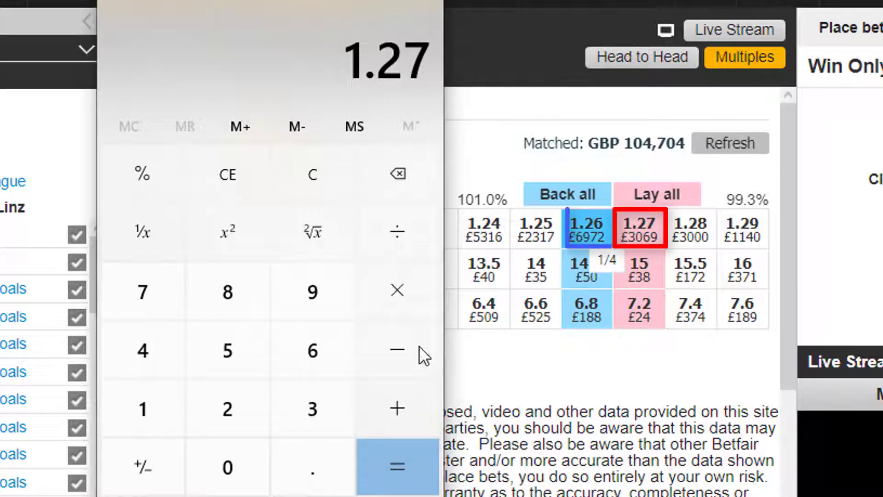
left_click(398, 244)
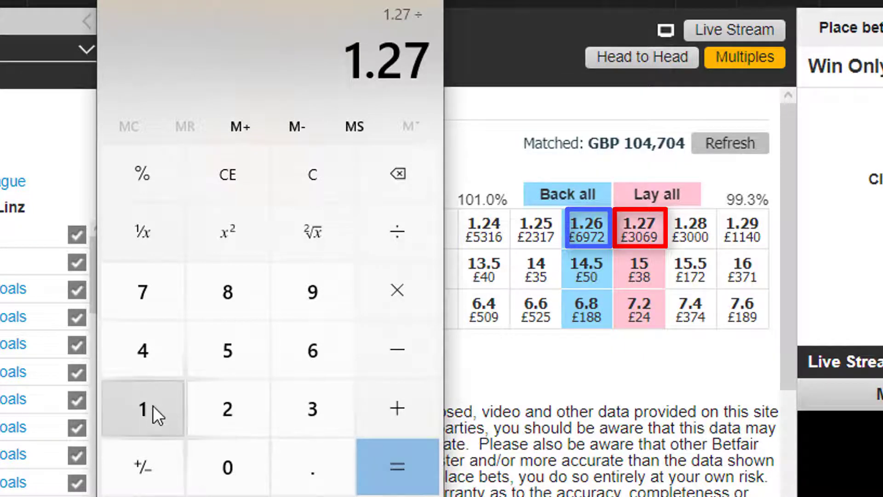
left_click(153, 409)
left_click(317, 469)
left_click(234, 407)
left_click(313, 350)
left_click(368, 444)
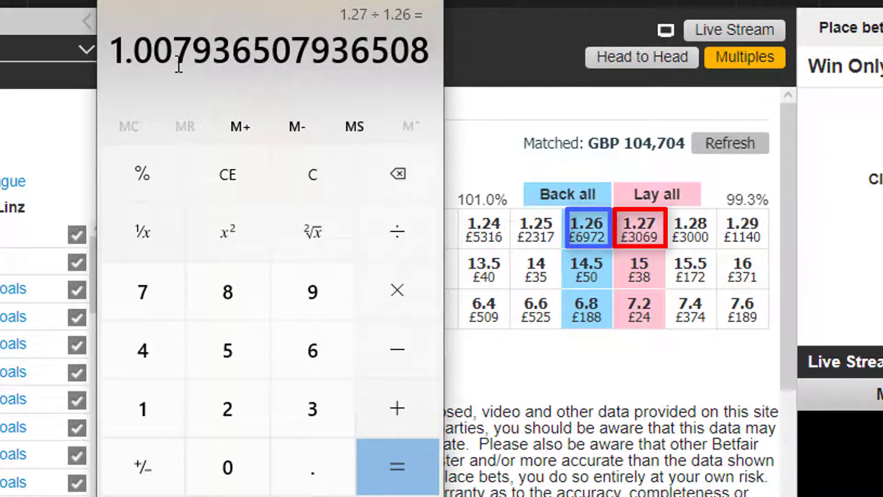
Subtract 1 from the quotient and multiply by 100 to get the back-to-lay difference in percent.
left_click(399, 349)
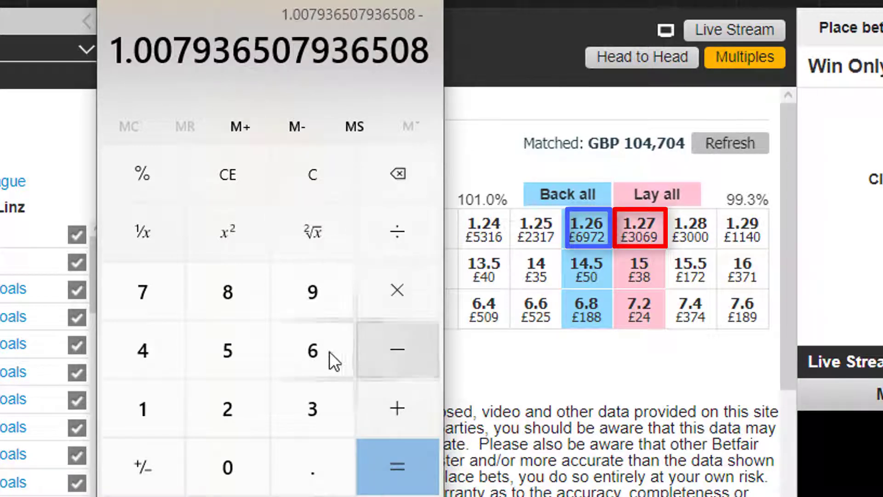
left_click(162, 399)
key("Return")
left_click(398, 290)
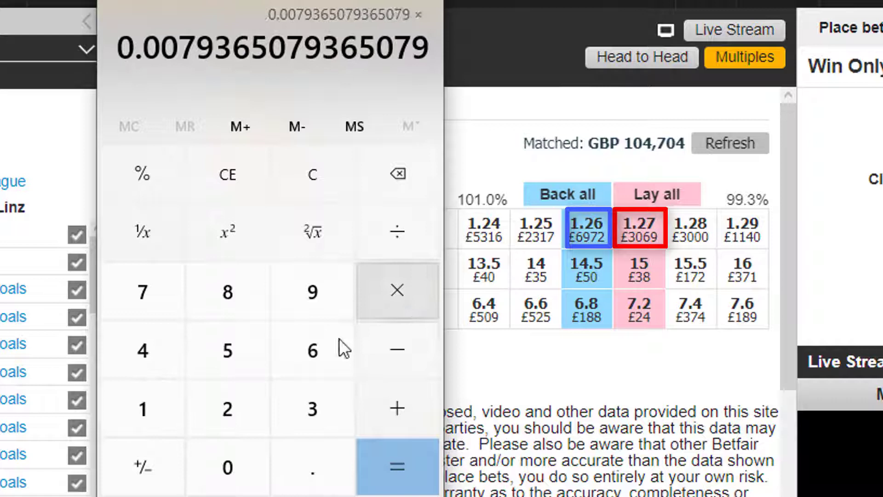
left_click(173, 399)
double_click(236, 458)
left_click(392, 464)
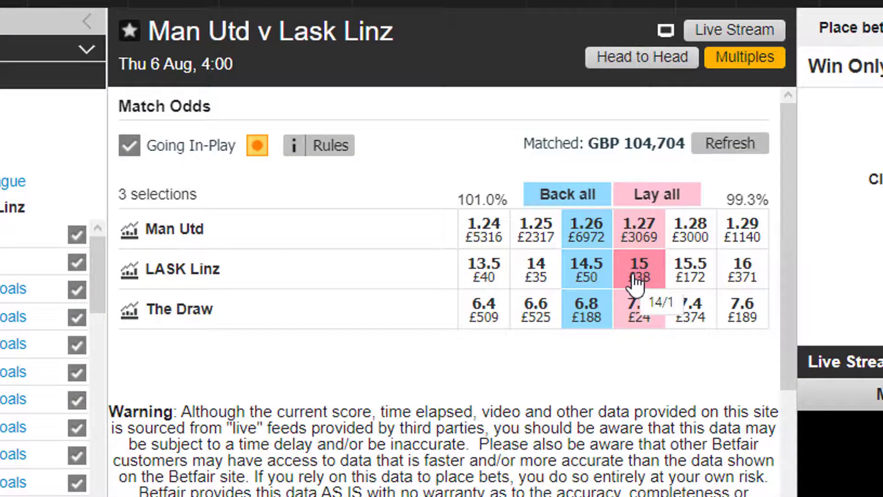
Divide LASK Linz's best lay price of 15 by its back price of 14.5 in Calculator and mark the result's first decimals.
key("alt+Tab")
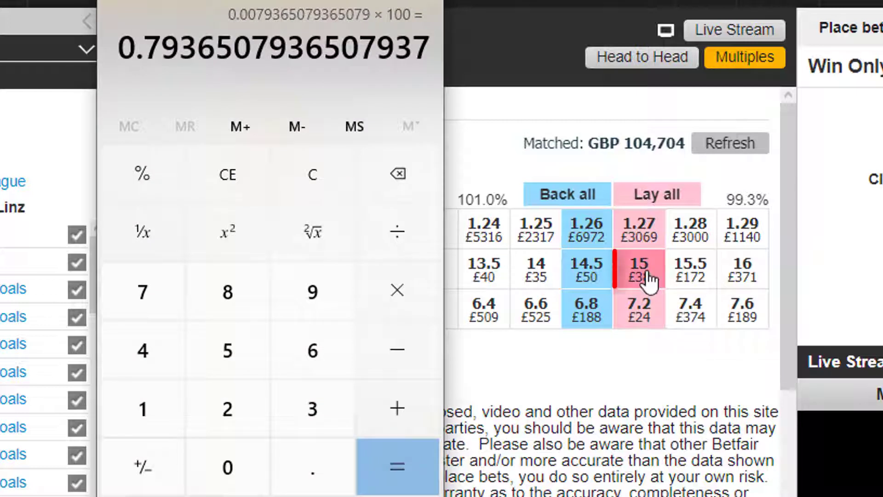
left_click(147, 415)
left_click(236, 356)
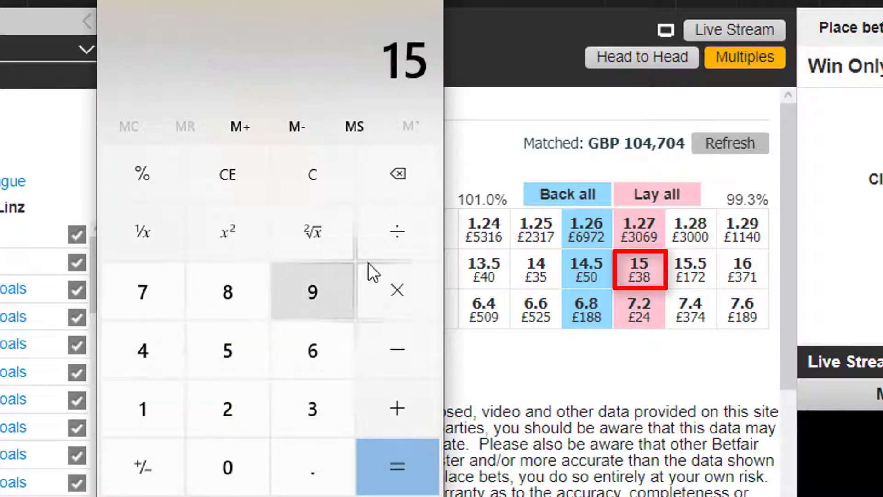
left_click(390, 242)
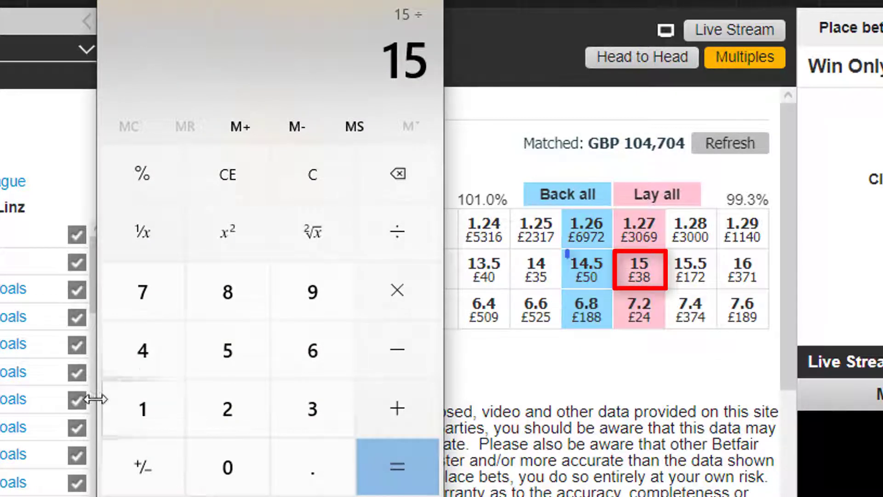
left_click(133, 398)
left_click(138, 354)
left_click(288, 449)
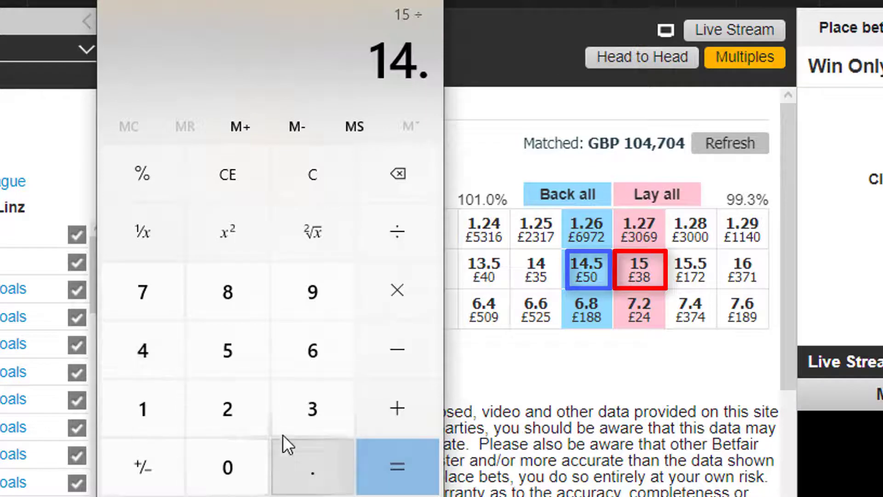
left_click(242, 353)
left_click(392, 458)
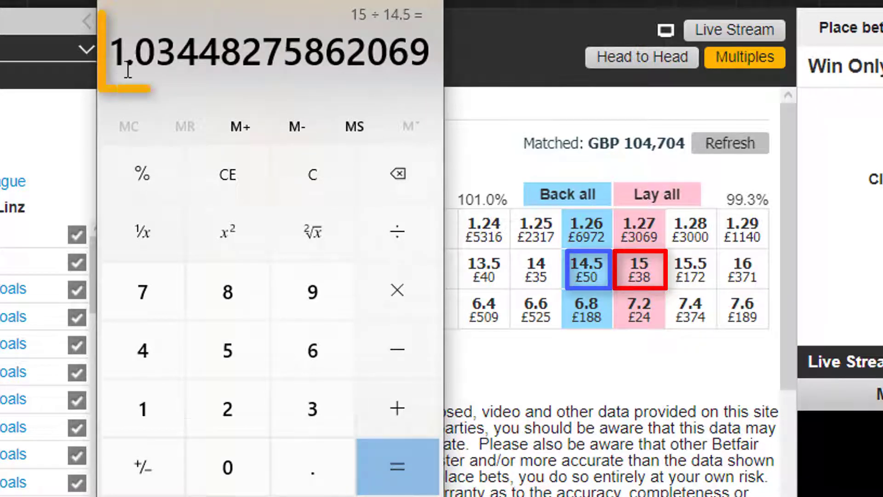
left_click_drag(157, 57, 178, 58)
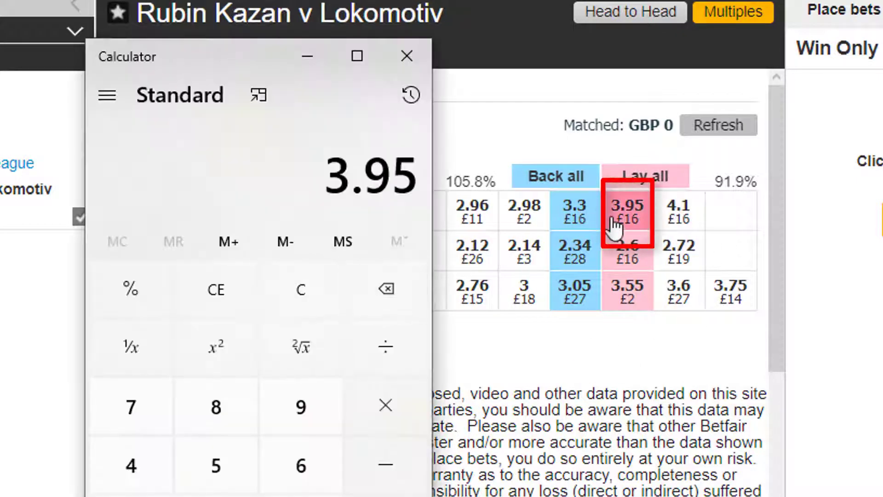
Divide the 3.95 lay price in the Rubin Kazan v Lokomotiv market by the 3.3 back price and mark the result's first decimals.
left_click(388, 346)
type("3.3")
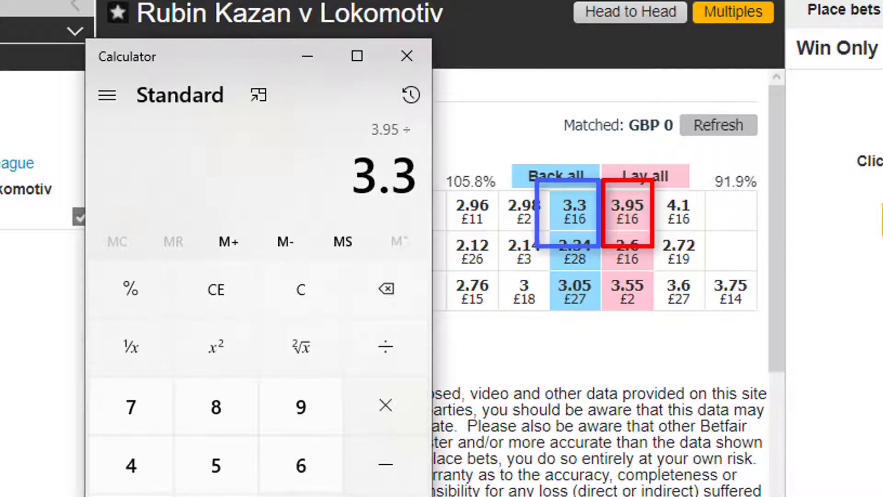
key("Return")
left_click_drag(133, 165, 159, 168)
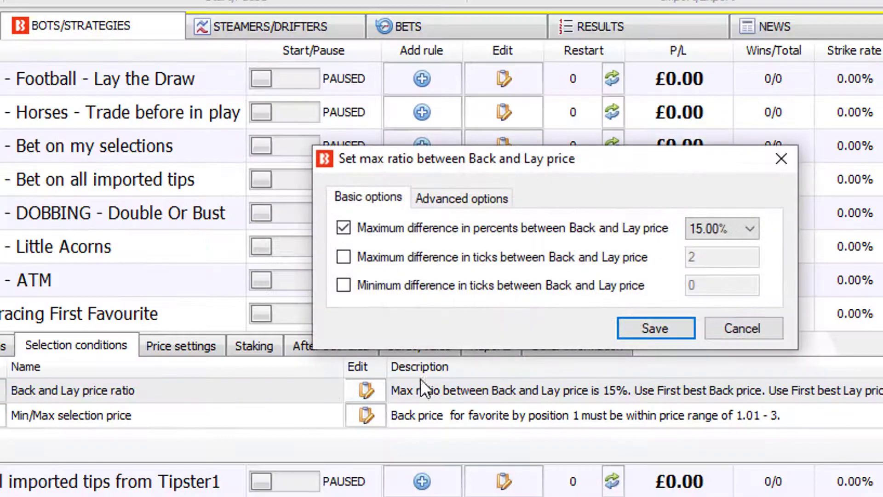
In BF Bot Manager, examine the Back and Lay price ratio rule's advanced choices for which best Back and Lay prices to use.
left_click(453, 199)
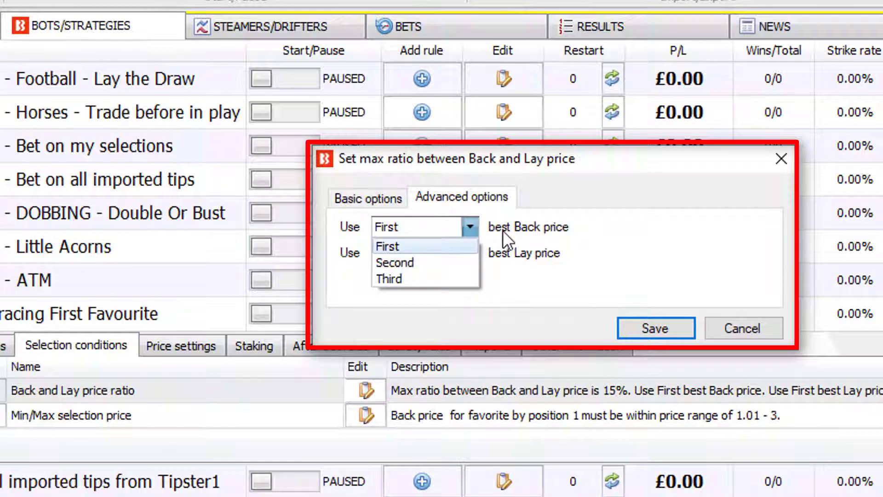
left_click(476, 231)
left_click(471, 252)
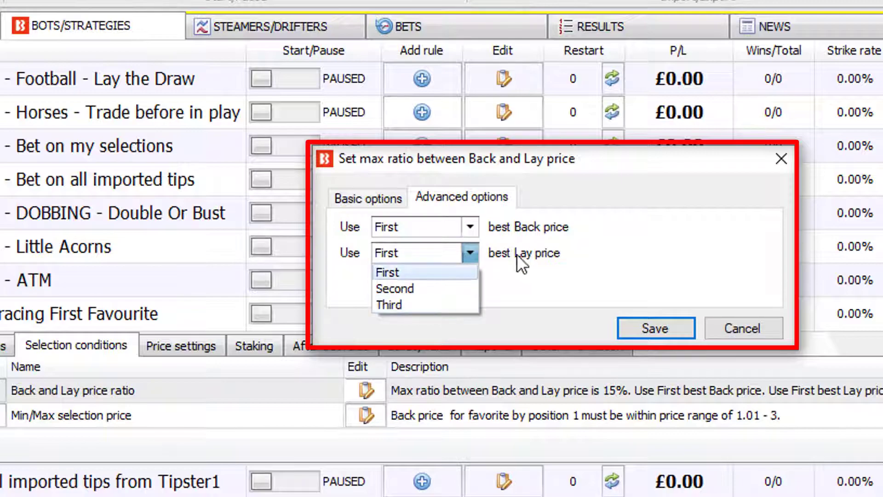
left_click(477, 252)
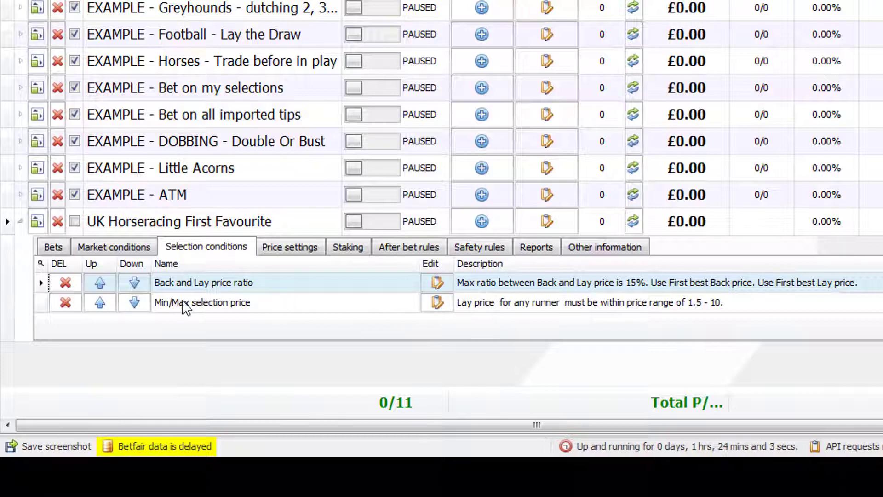
Set the Min/Max selection price rule to favorite position 1 with a Back price from 1.01 to 3 and save it.
double_click(258, 309)
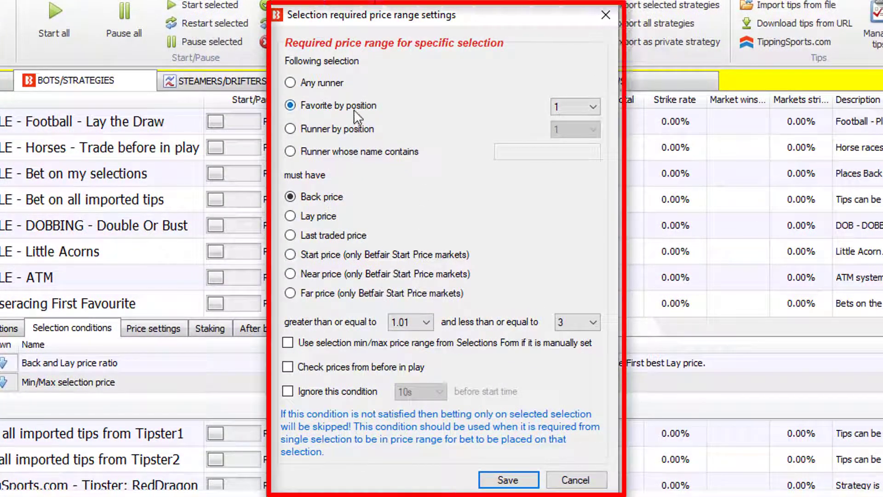
left_click(576, 106)
left_click(575, 122)
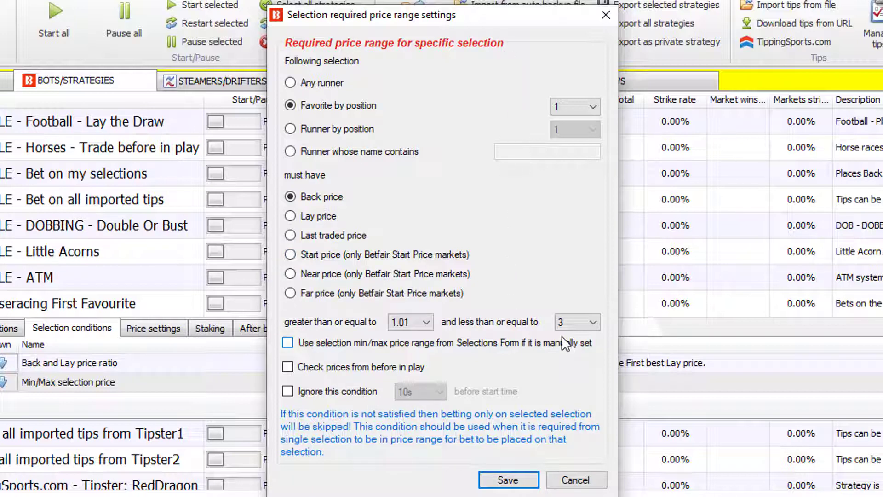
left_click(508, 479)
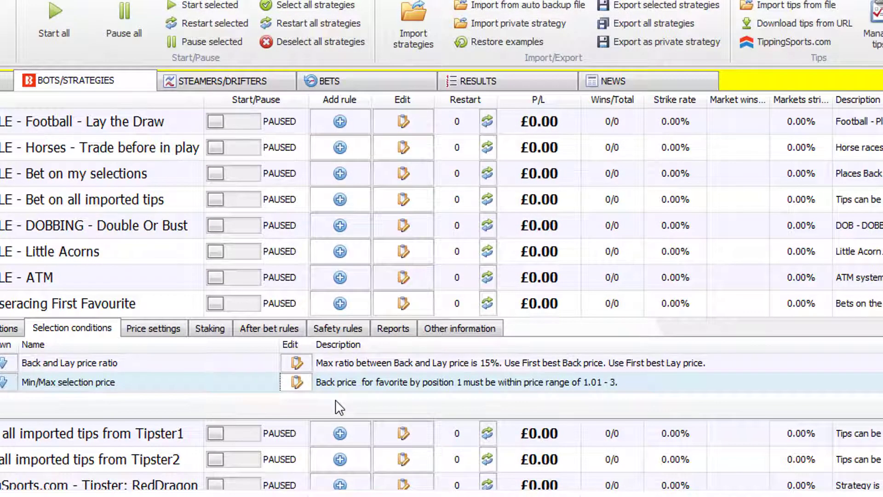
Add a Bet type by favorite position rule that backs favorite position 1 with only one bet per favorite position.
left_click(351, 305)
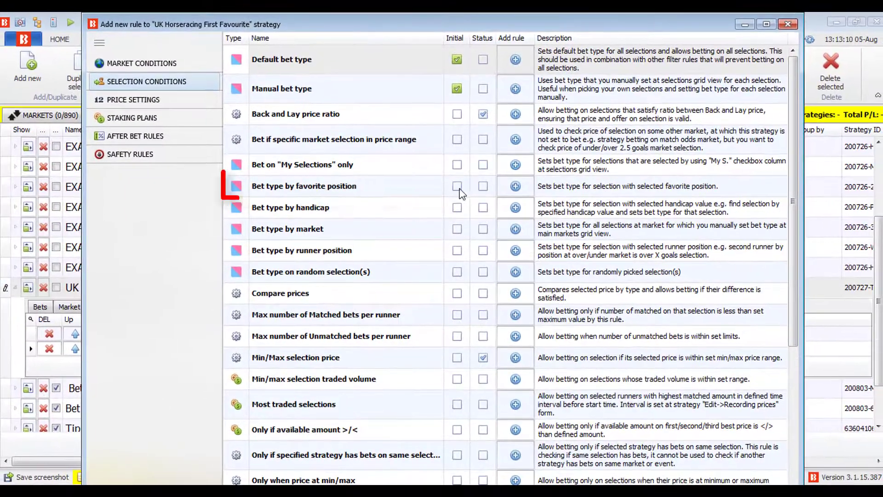
left_click(463, 184)
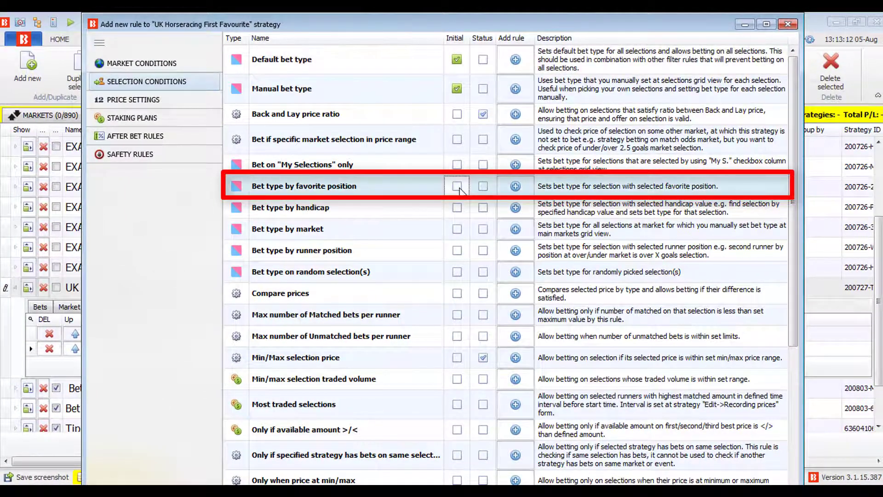
left_click(515, 186)
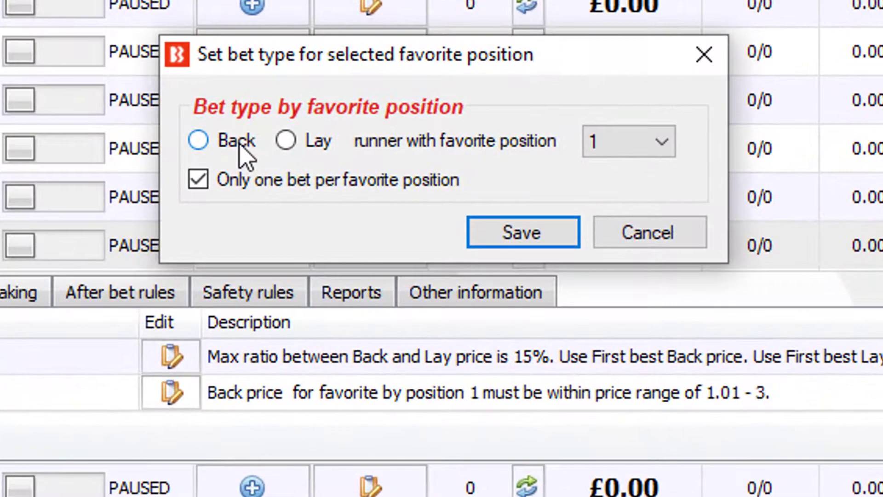
left_click(239, 144)
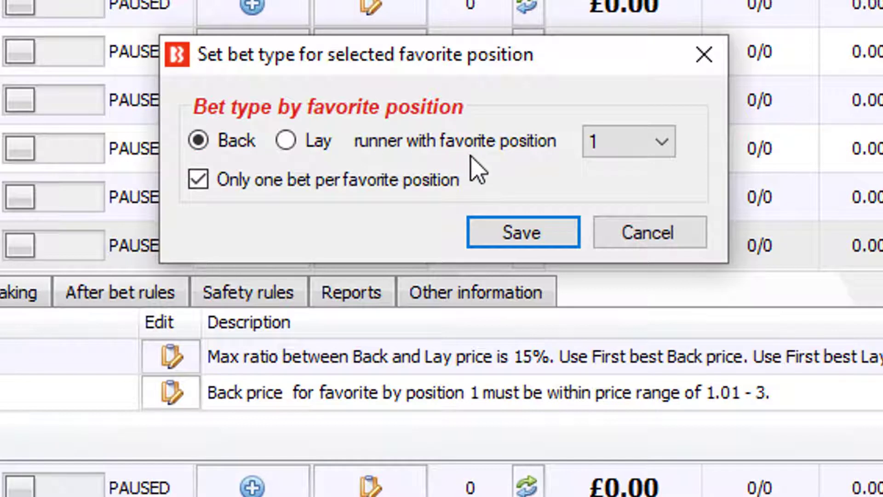
left_click(636, 150)
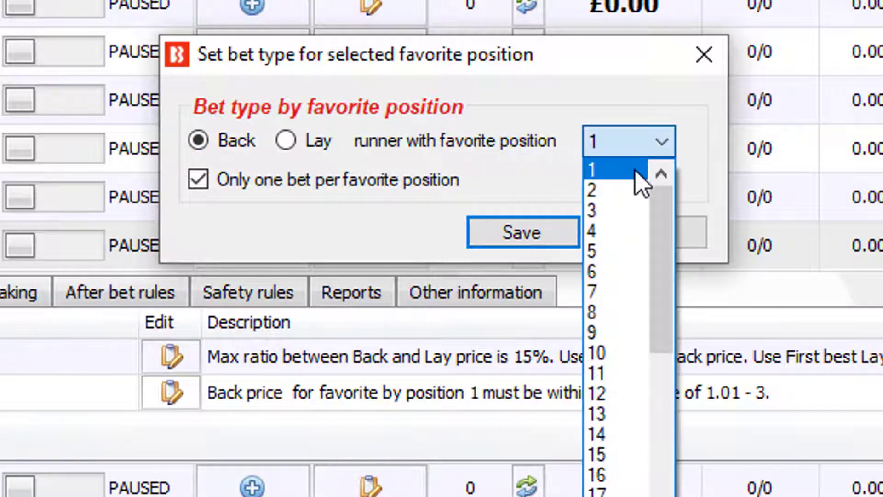
left_click(636, 171)
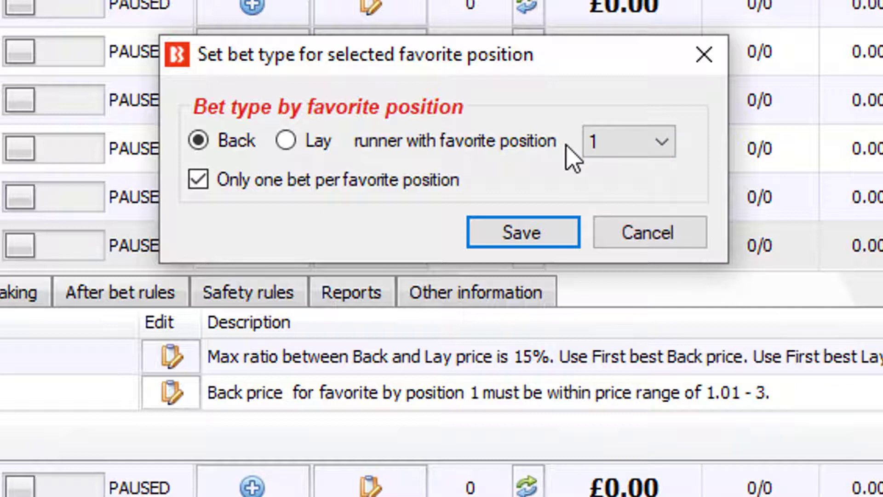
left_click(308, 138)
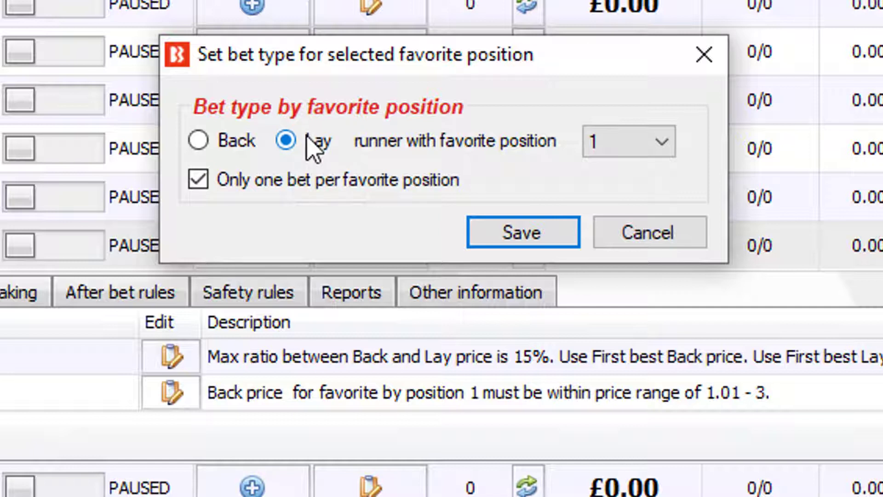
left_click(241, 134)
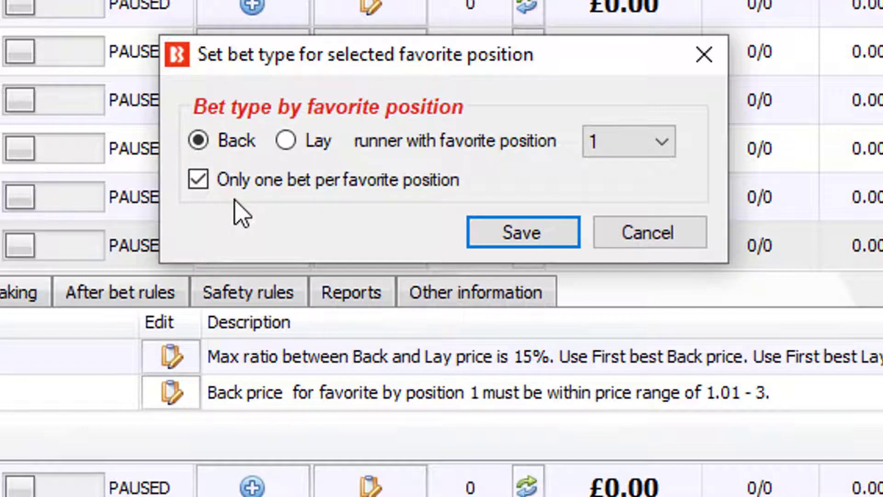
left_click(558, 249)
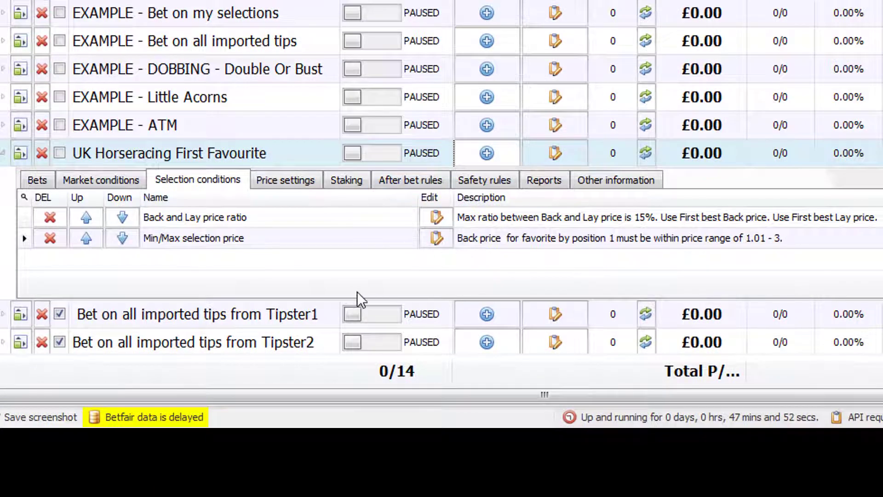
Remove the Bet type by favorite position rule from the UK Horseracing First Favourite strategy's selection conditions.
left_click(294, 181)
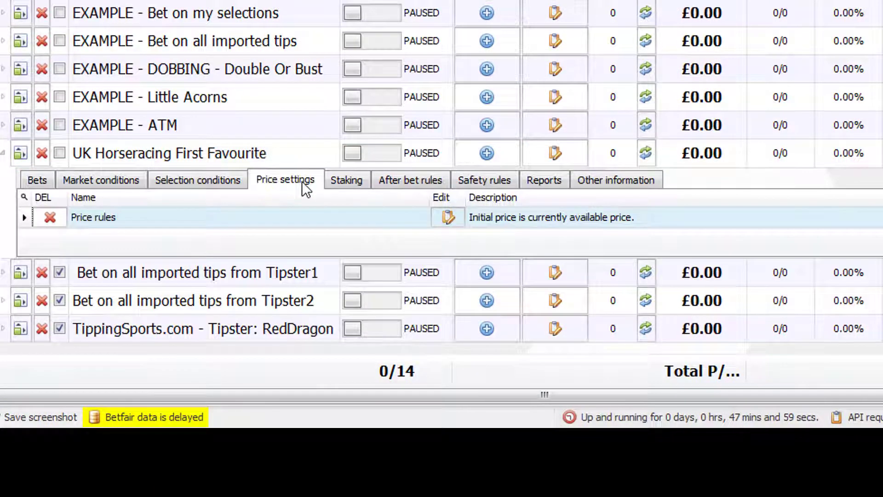
left_click(222, 180)
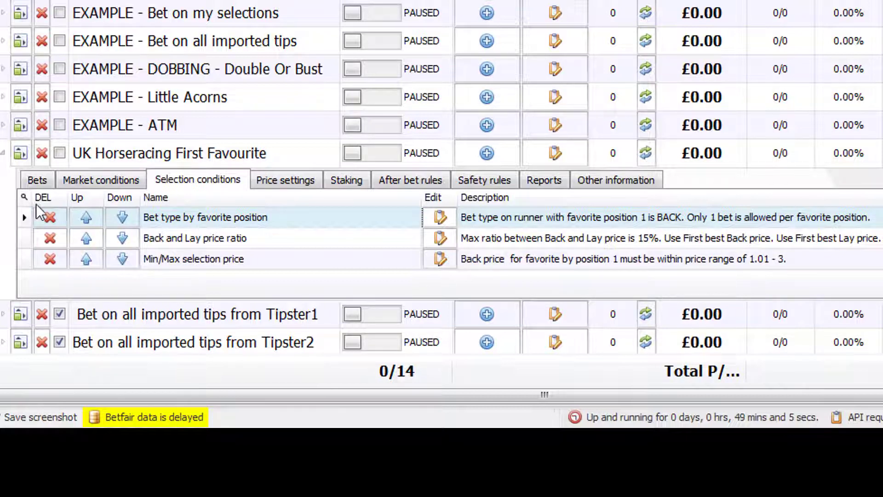
left_click(50, 216)
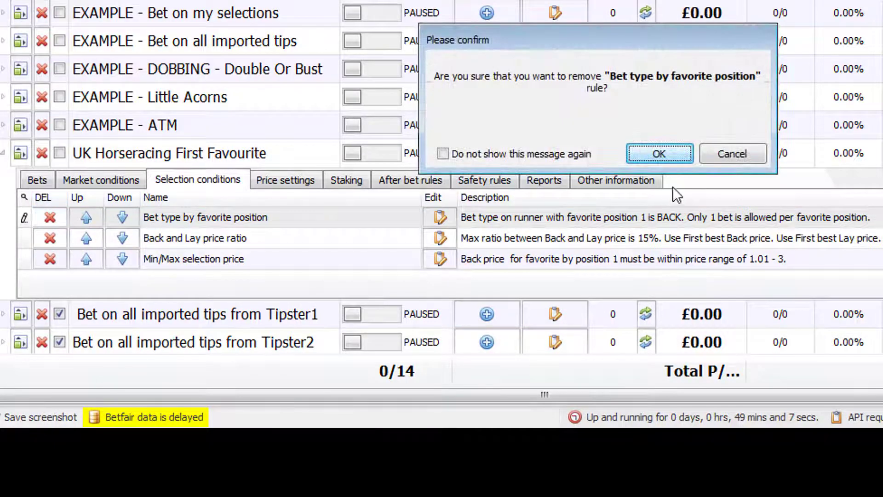
left_click(658, 154)
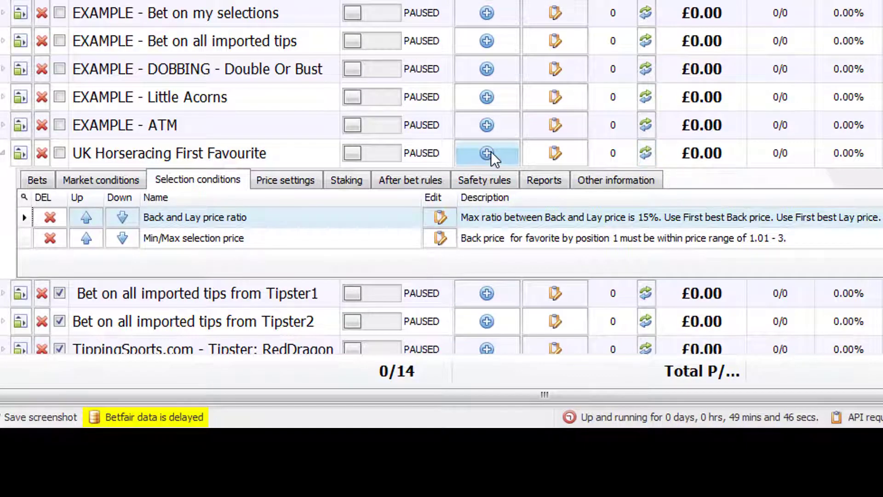
Add a Bet type by favorite position rule to UK Horseracing First Favourite that backs favorite position 1, allowing only one bet.
left_click(489, 152)
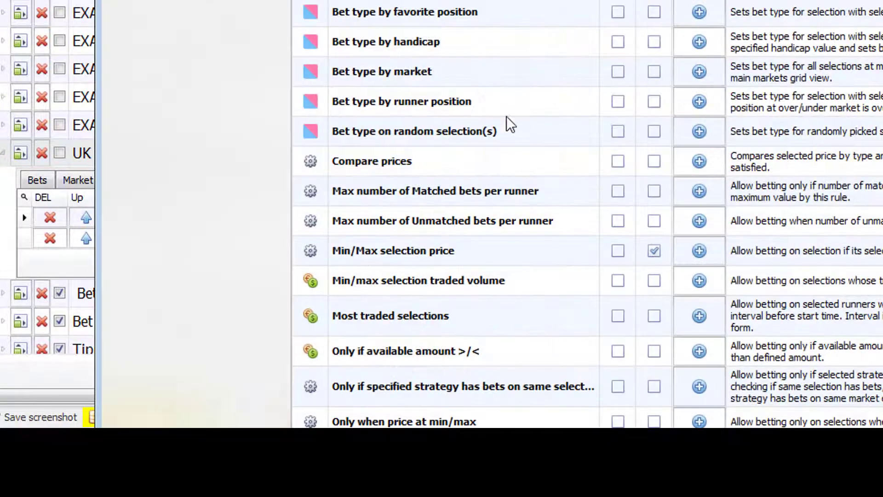
left_click(700, 12)
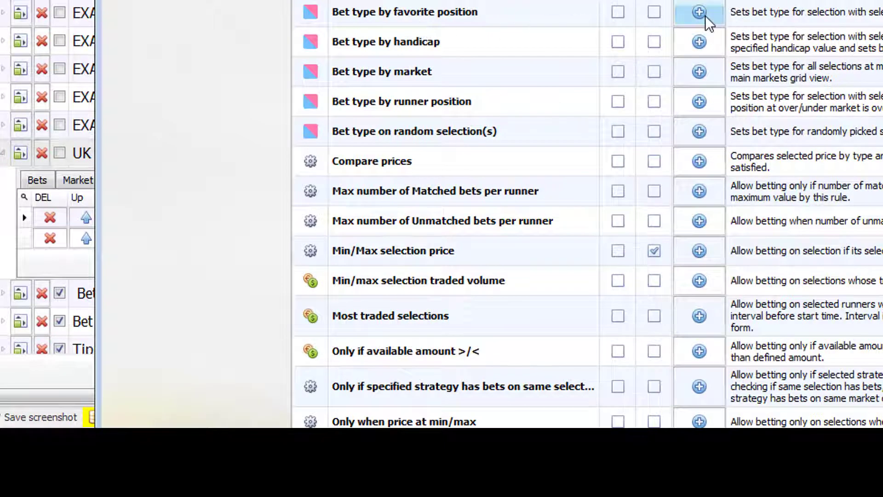
left_click(643, 145)
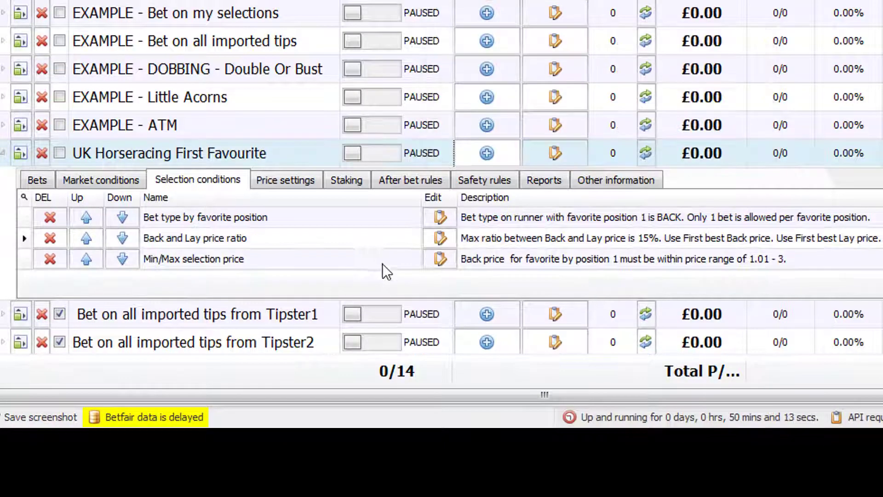
Set the Bet type by favorite position rule to back the runner with favorite position 2 and save it.
left_click(439, 260)
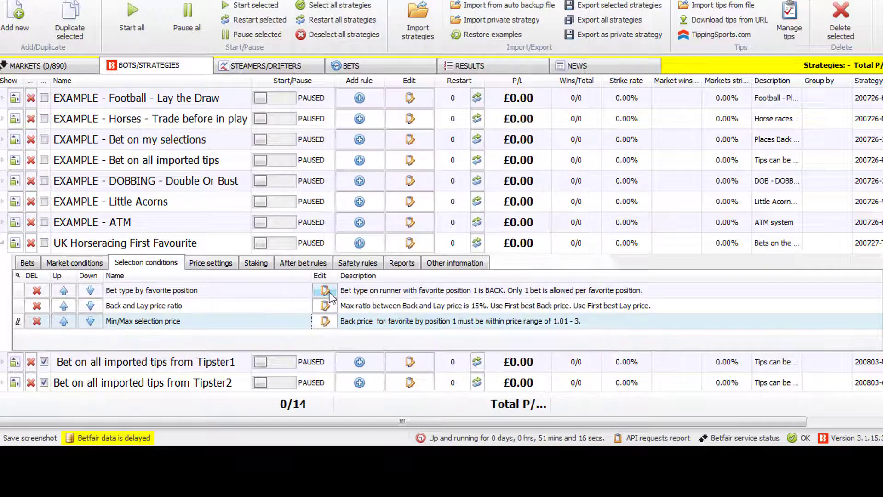
left_click(520, 198)
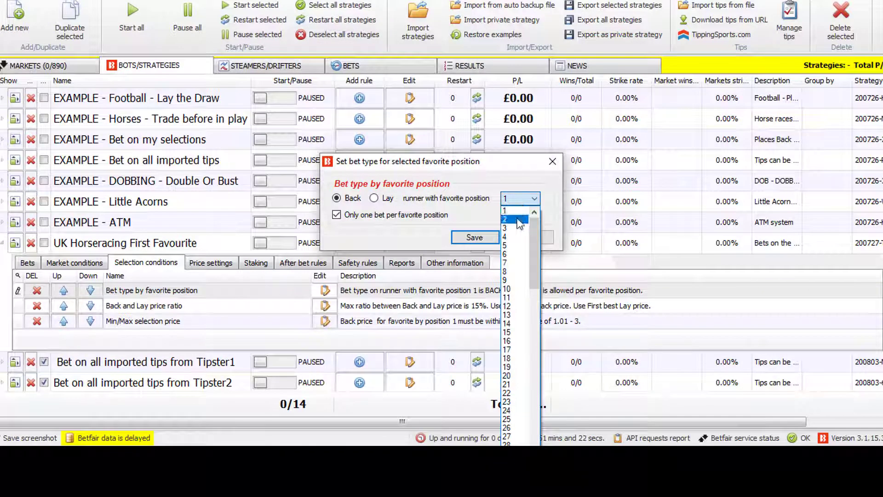
left_click(515, 220)
left_click(475, 237)
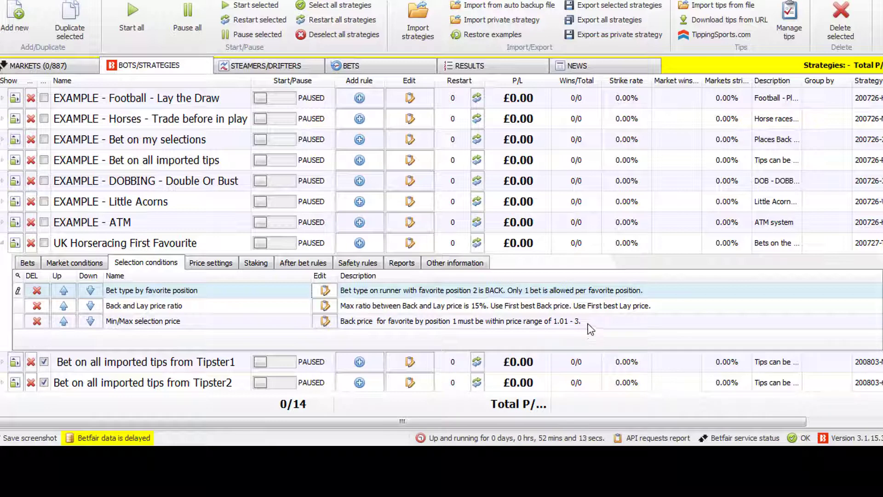
Add a Min/max required price for selection on market condition requiring favorite position 1 to have a Back price from 1.01 to 3.
left_click(82, 263)
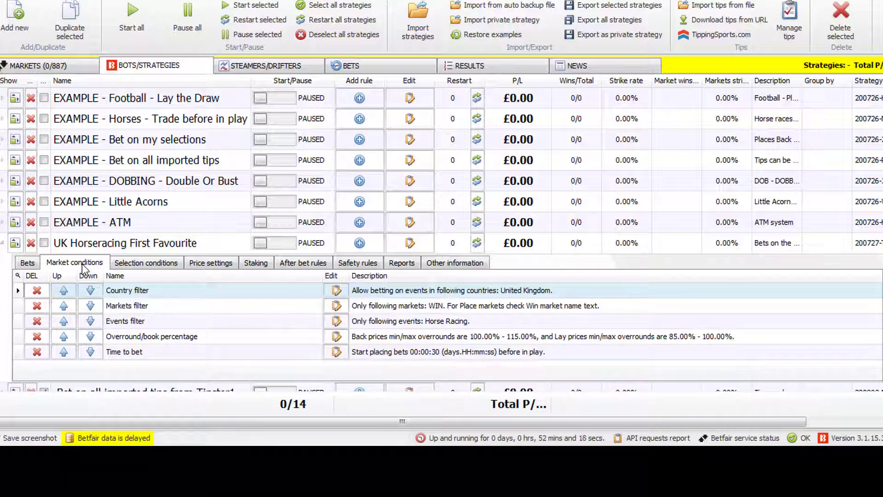
left_click(374, 252)
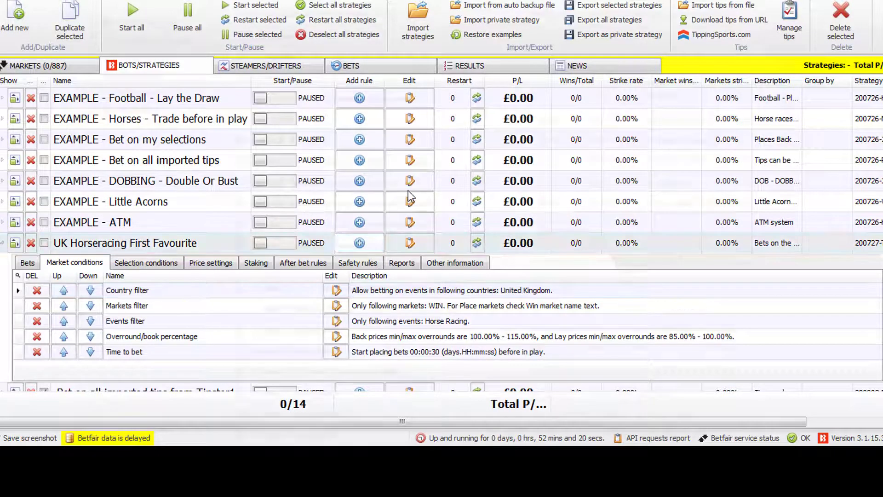
left_click(360, 243)
scroll(276, 251, "down", 5)
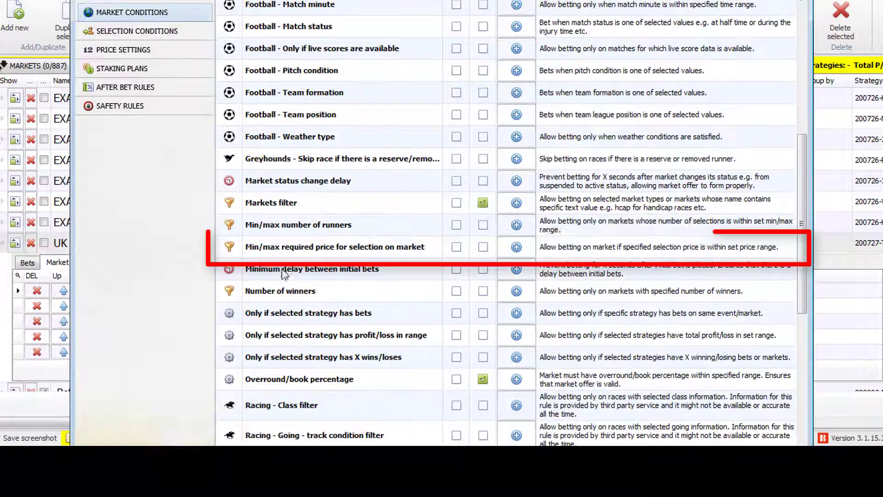
left_click(298, 252)
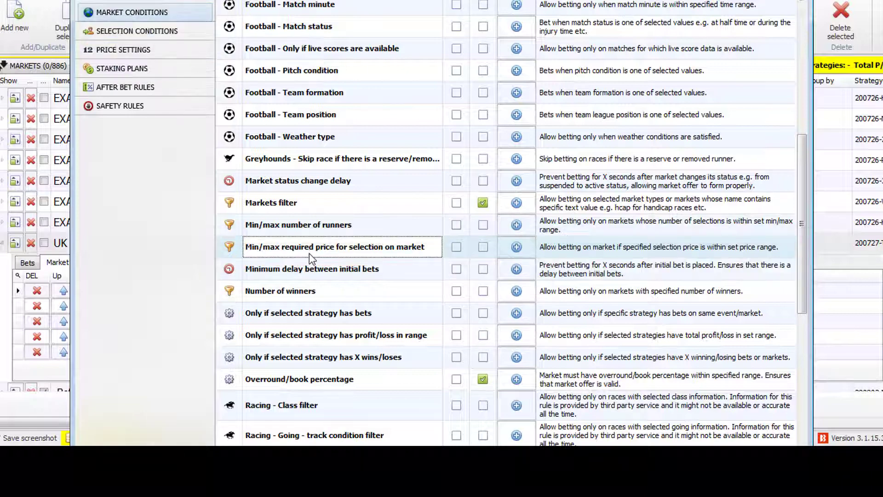
left_click(516, 248)
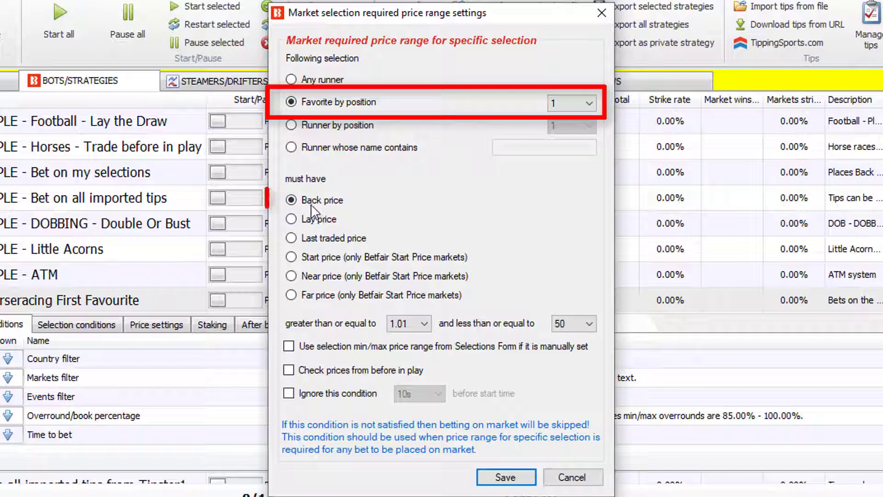
left_click(563, 326)
scroll(566, 230, "up", 5)
left_click(566, 229)
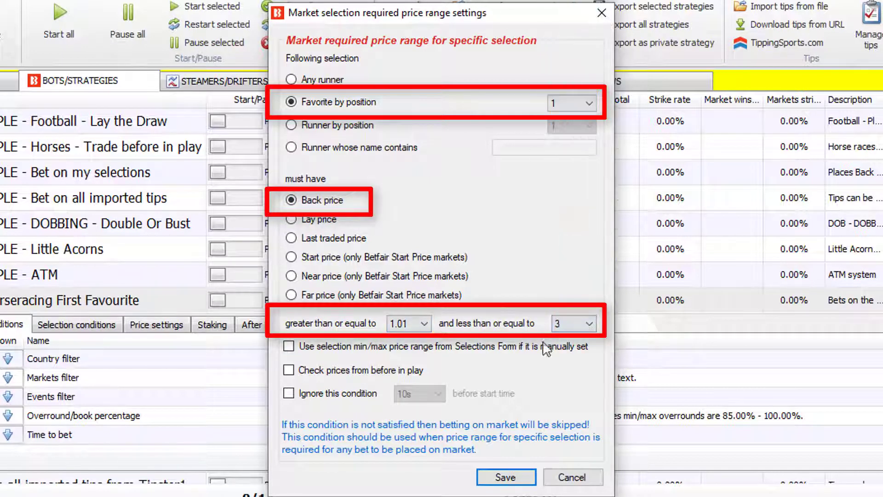
left_click(511, 477)
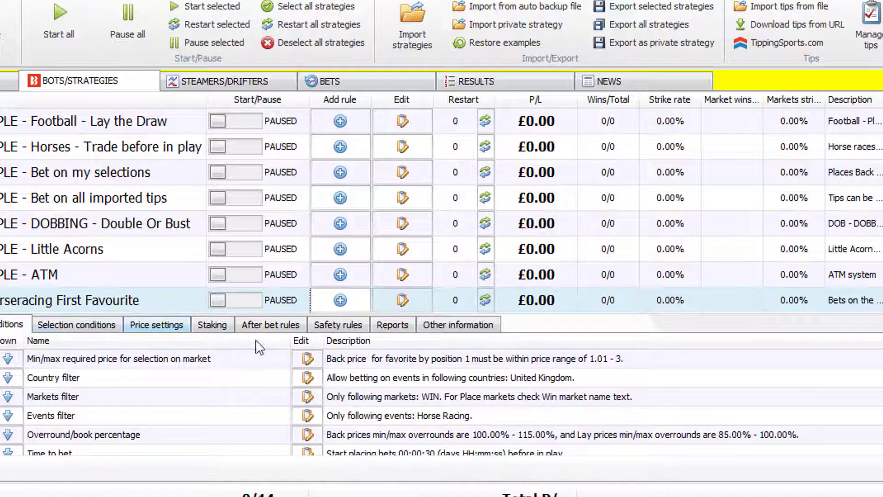
Set the Bet type by favorite position rule in the selection conditions to favorite position 1 and save it.
left_click(76, 325)
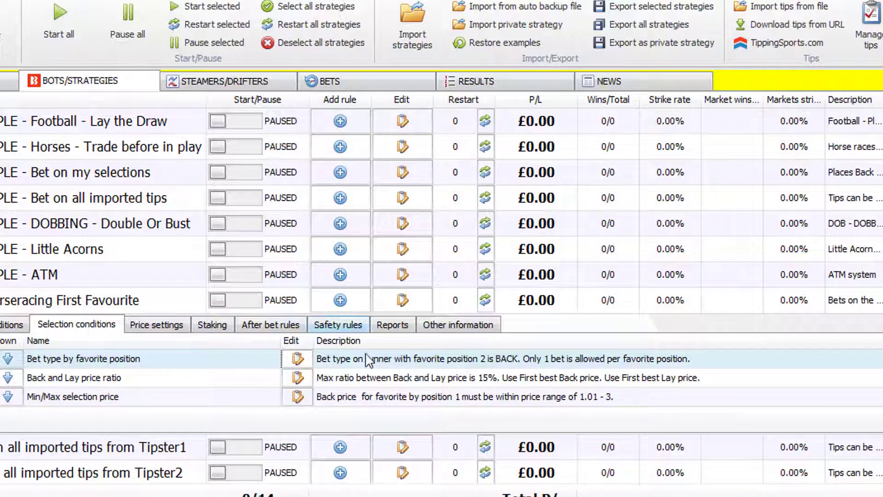
left_click(298, 362)
left_click(556, 246)
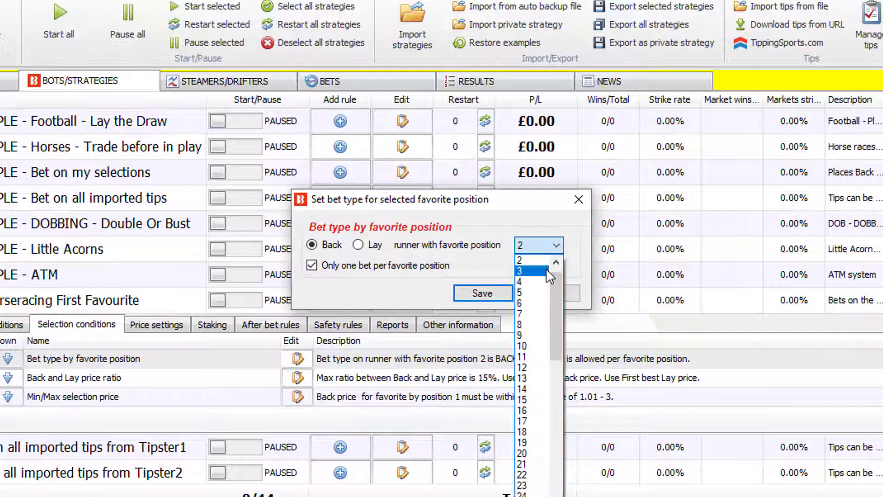
scroll(545, 275, "up", 1)
left_click(533, 264)
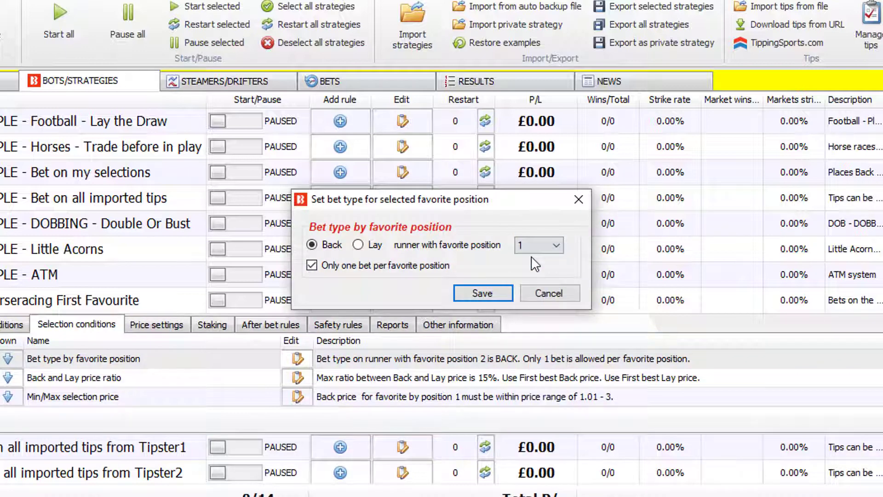
left_click(504, 293)
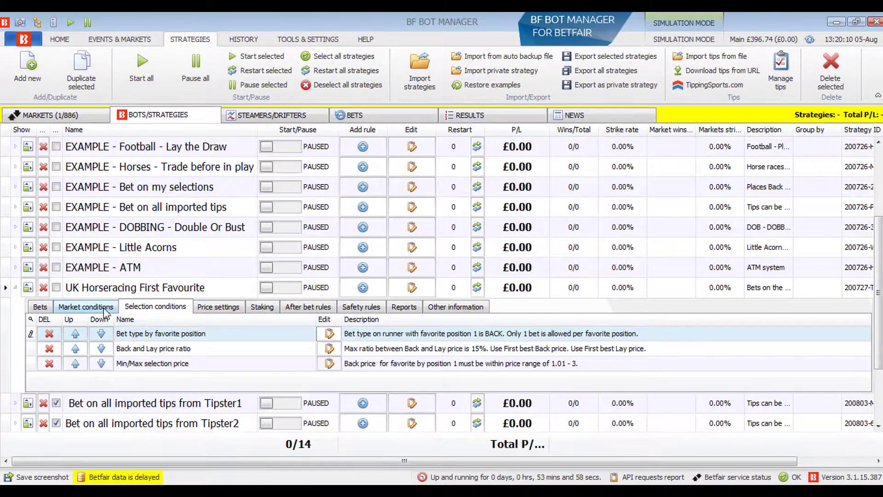
left_click(27, 318)
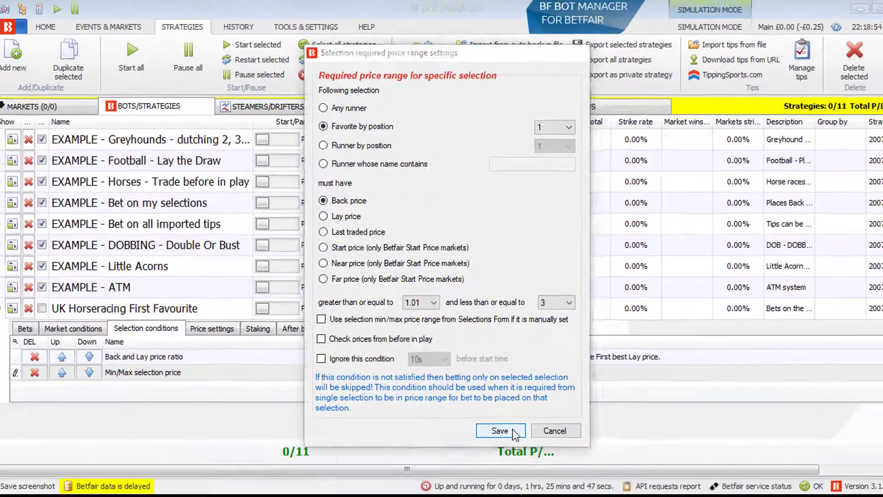
Save the Min/Max selection price rule and examine the strategy's price rules.
left_click(500, 430)
left_click(212, 328)
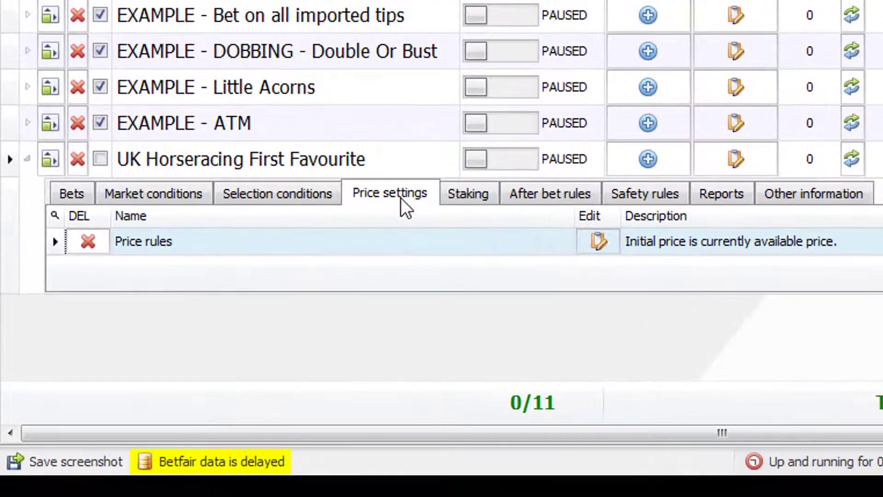
left_click(603, 247)
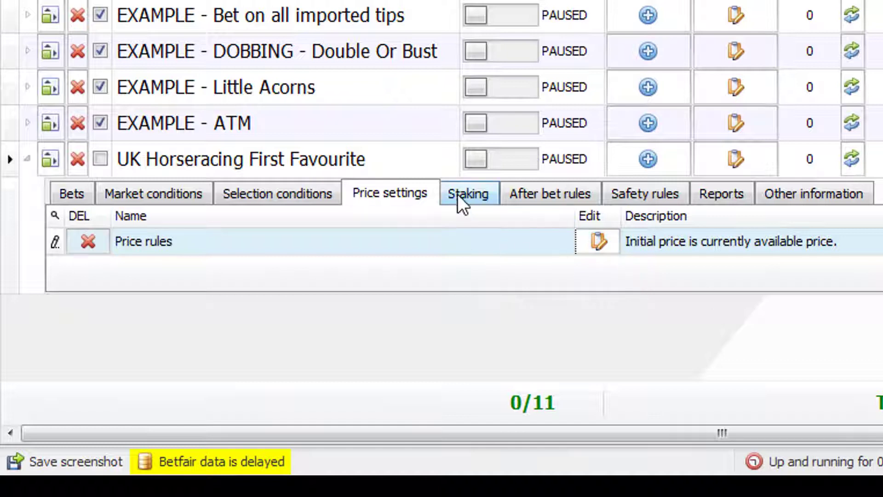
Examine the Level/initial stake settings in the strategy's staking plan.
left_click(461, 193)
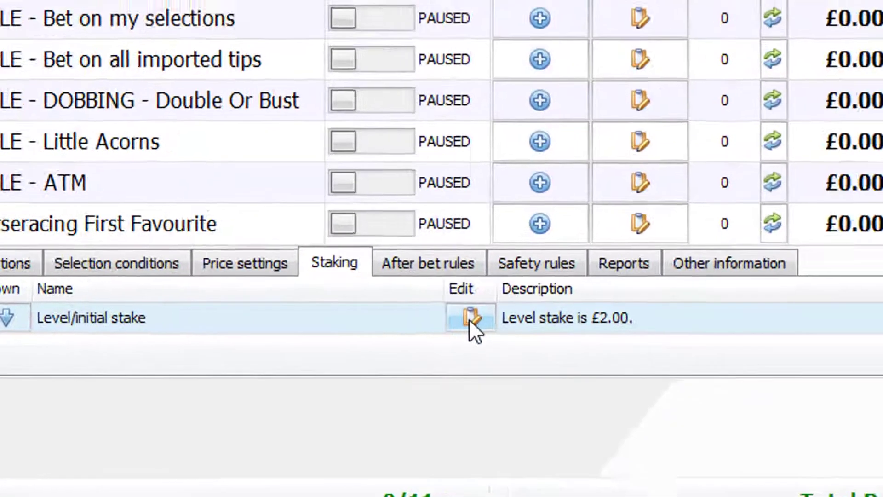
left_click(588, 241)
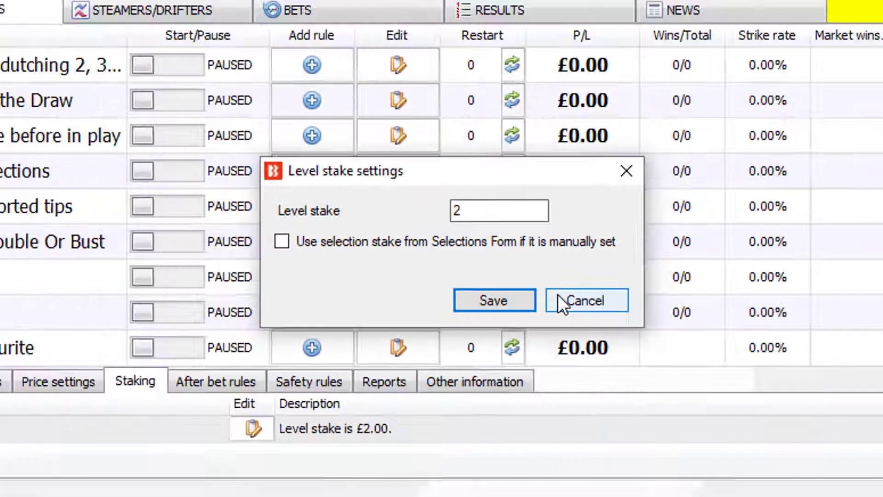
left_click(629, 325)
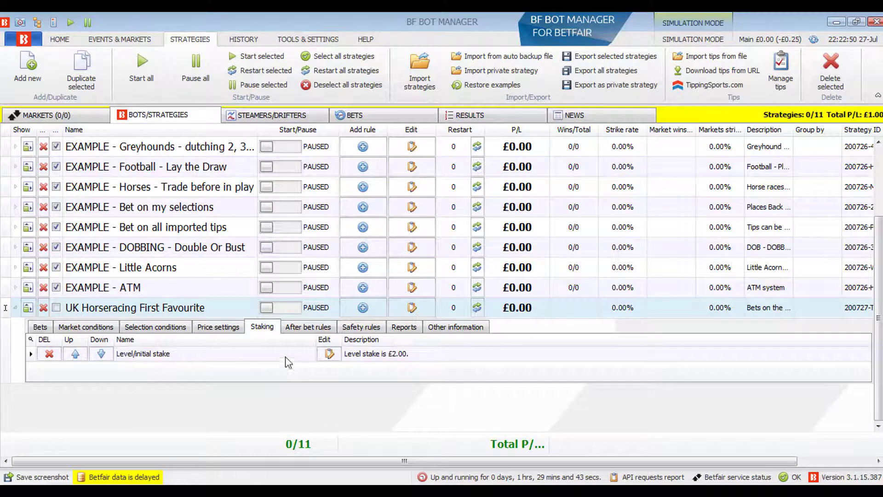
Start the UK Horseracing First Favourite strategy and load the horse racing Win markets.
left_click(279, 309)
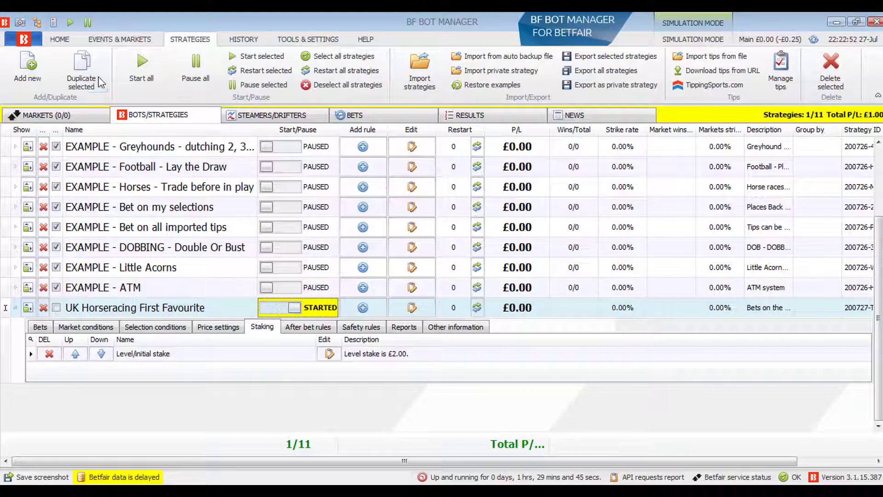
left_click(138, 41)
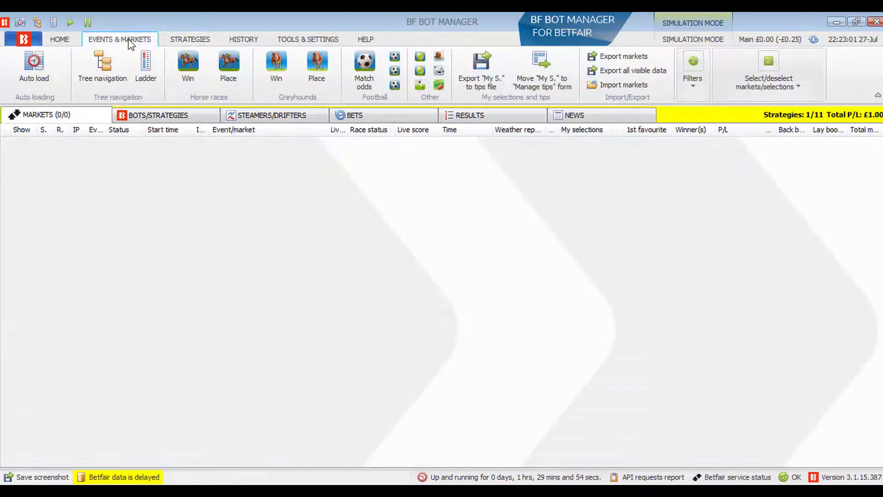
left_click(200, 67)
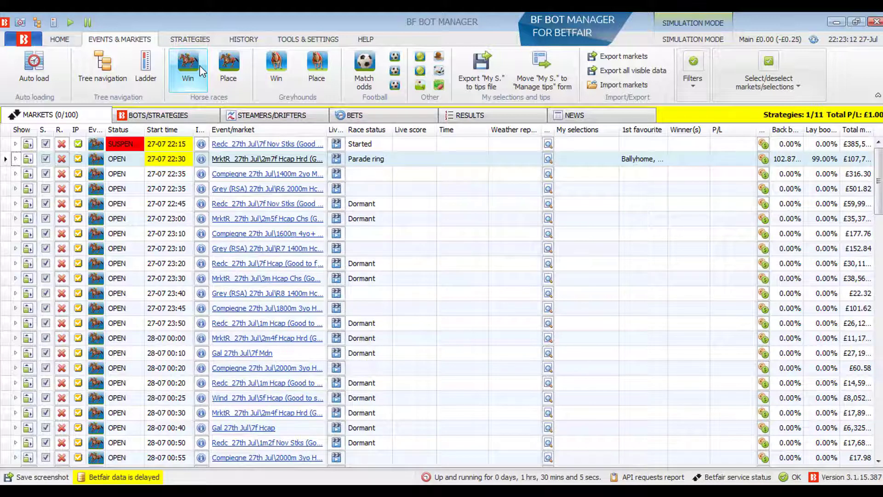
Check the running UK Horseracing First Favourite strategy's reports and its list of bets.
left_click(198, 112)
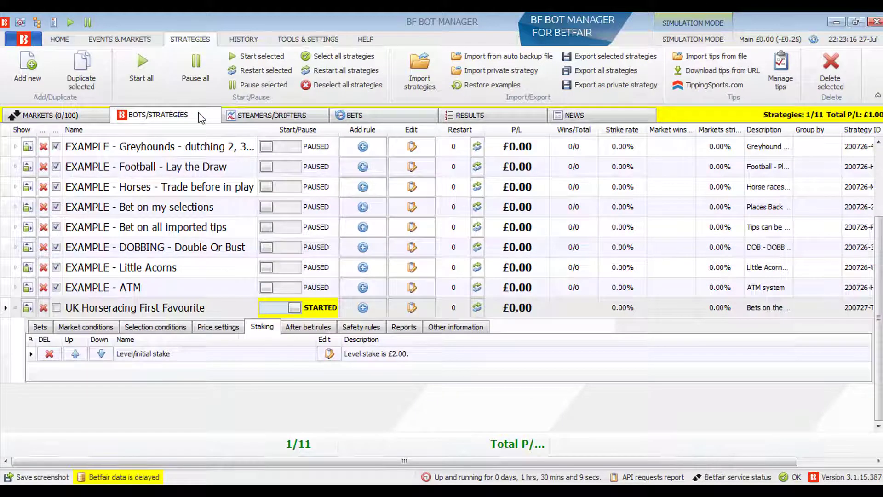
left_click(404, 327)
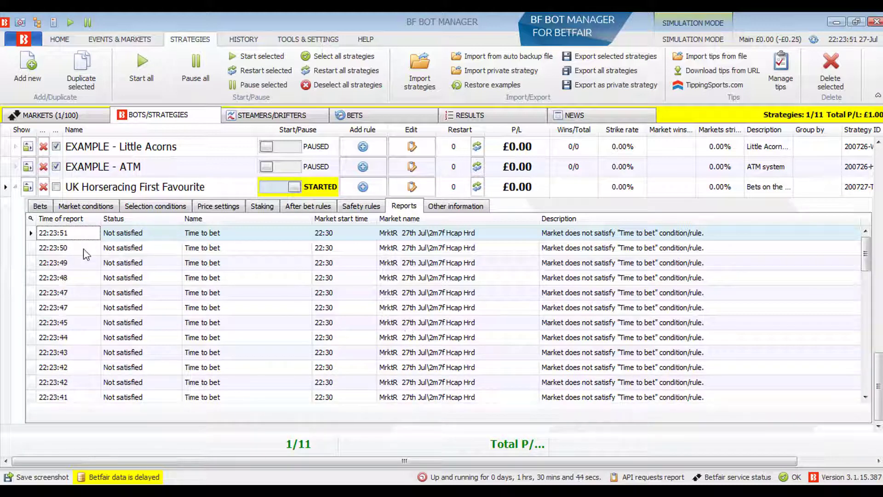
left_click(45, 210)
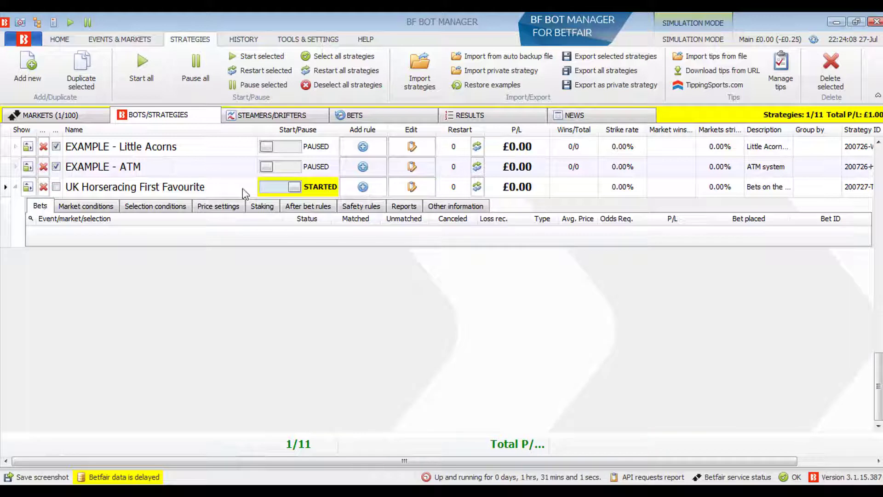
Review the loaded markets and read the explanation of Simulation mode versus Real mode.
left_click(116, 39)
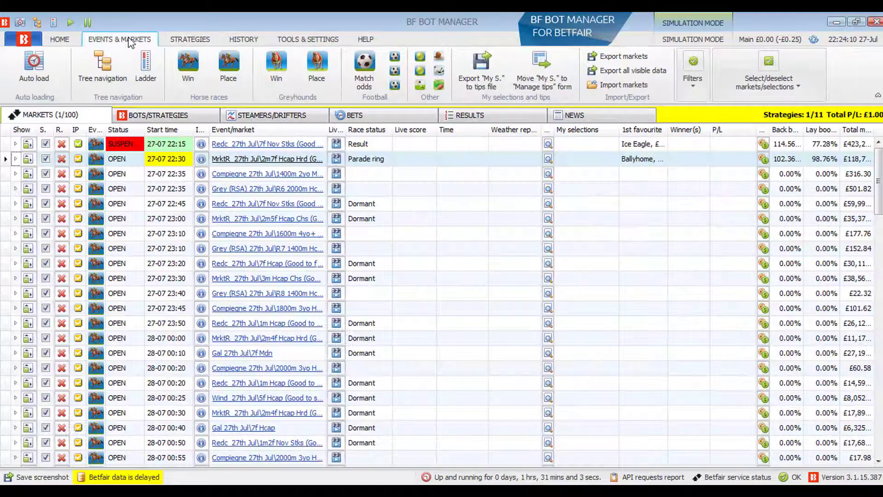
left_click(65, 39)
mouse_move(285, 70)
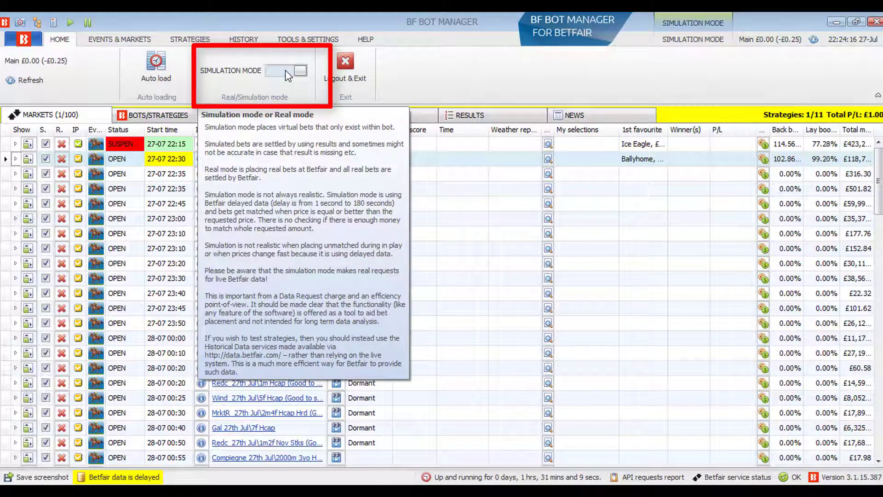